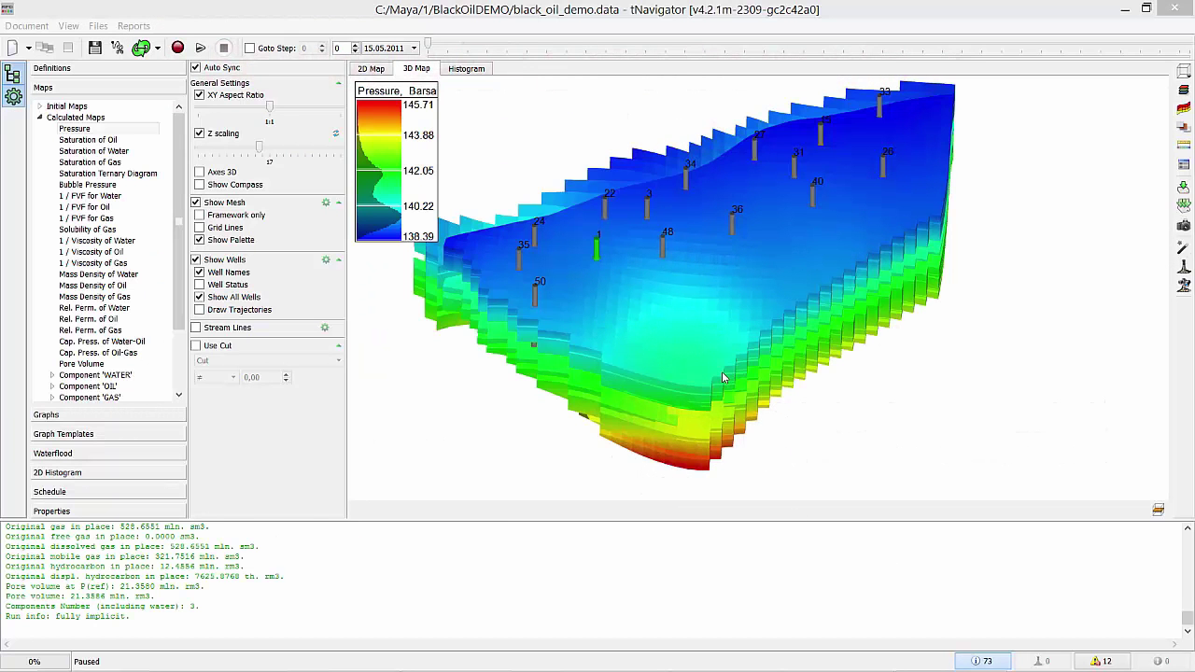
# - Collapse Calculated Maps, expand User Maps, and display the user map Map
pyautogui.moveTo(719, 402)
pyautogui.mouseDown()
pyautogui.moveTo(714, 376)
pyautogui.moveTo(721, 397)
pyautogui.mouseUp()
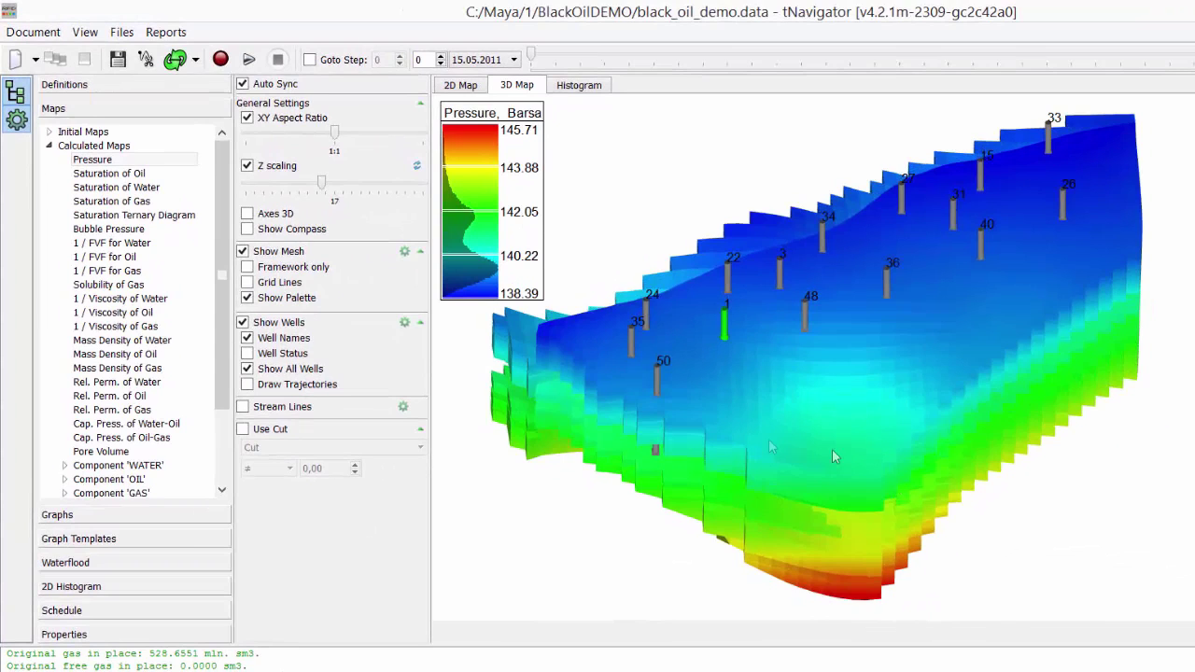
pyautogui.click(48, 147)
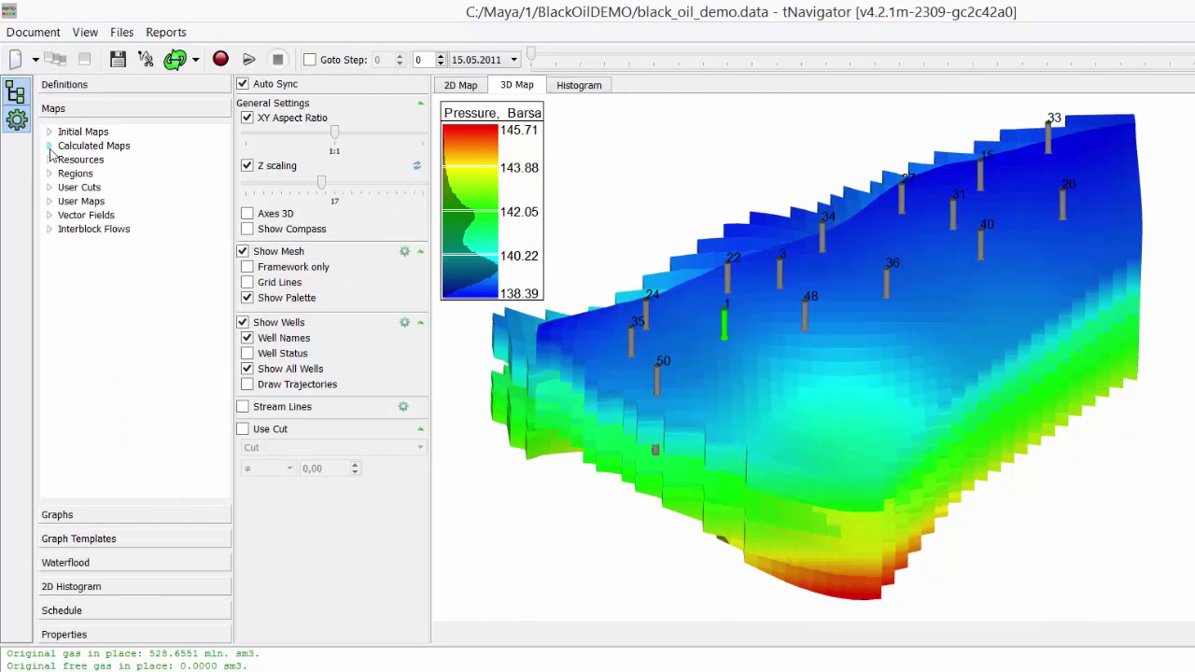
pyautogui.click(48, 200)
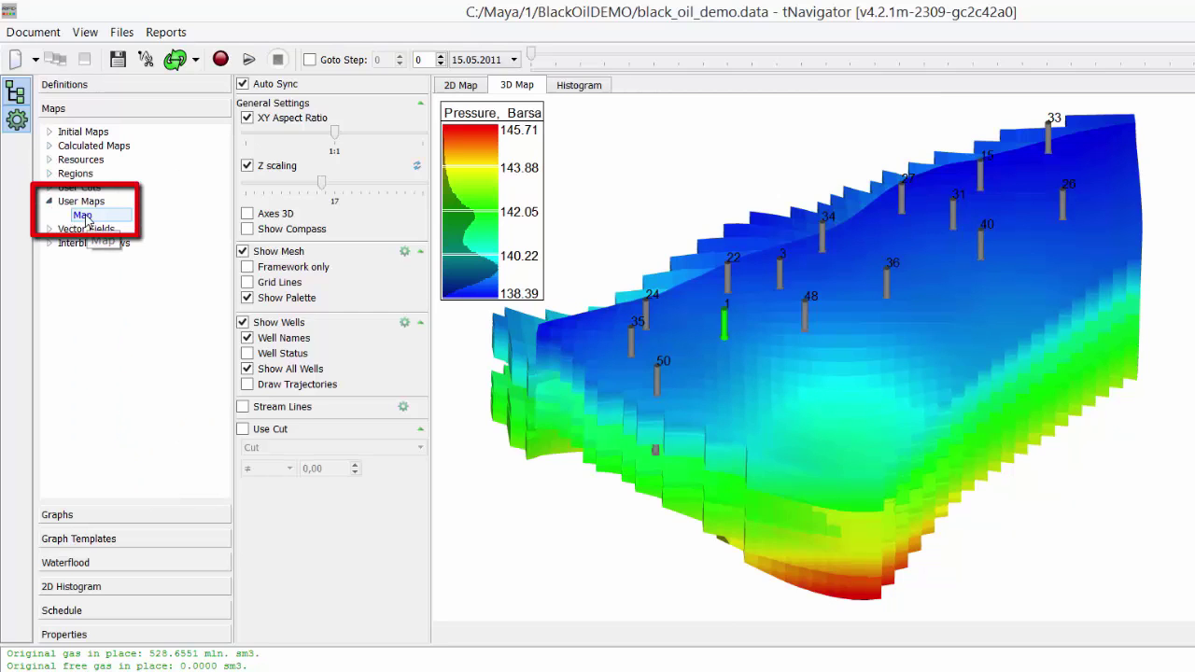
pyautogui.click(84, 216)
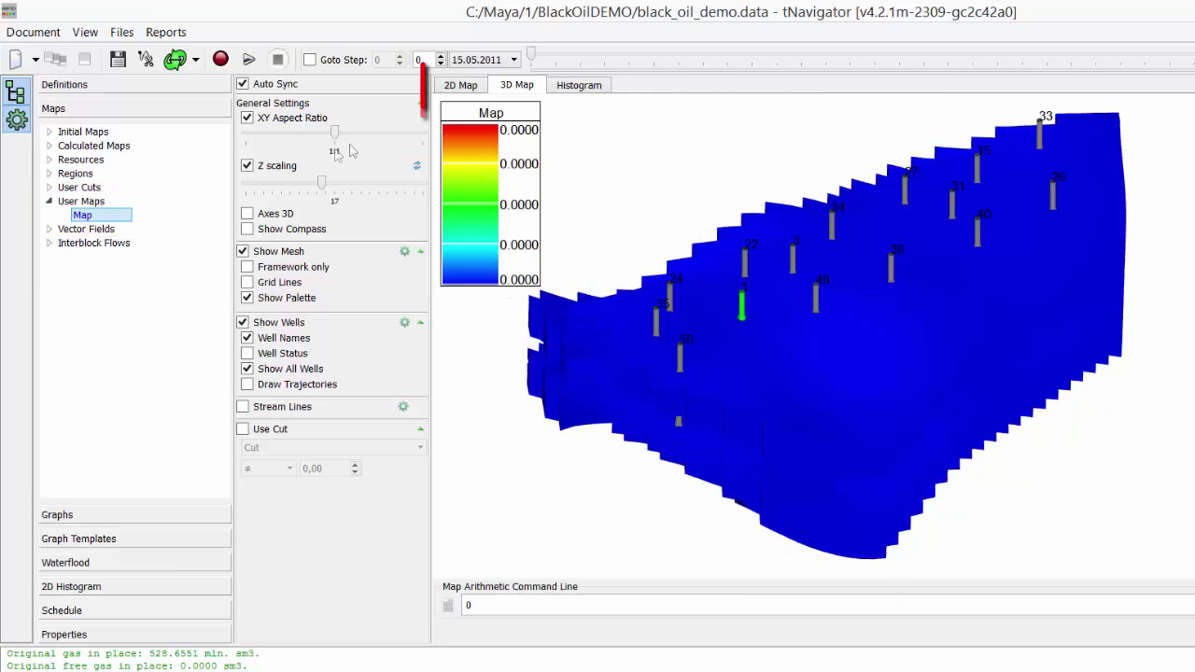
# - Show Map in the 2D view as an Avg over layers, with all wells and their names
pyautogui.click(460, 86)
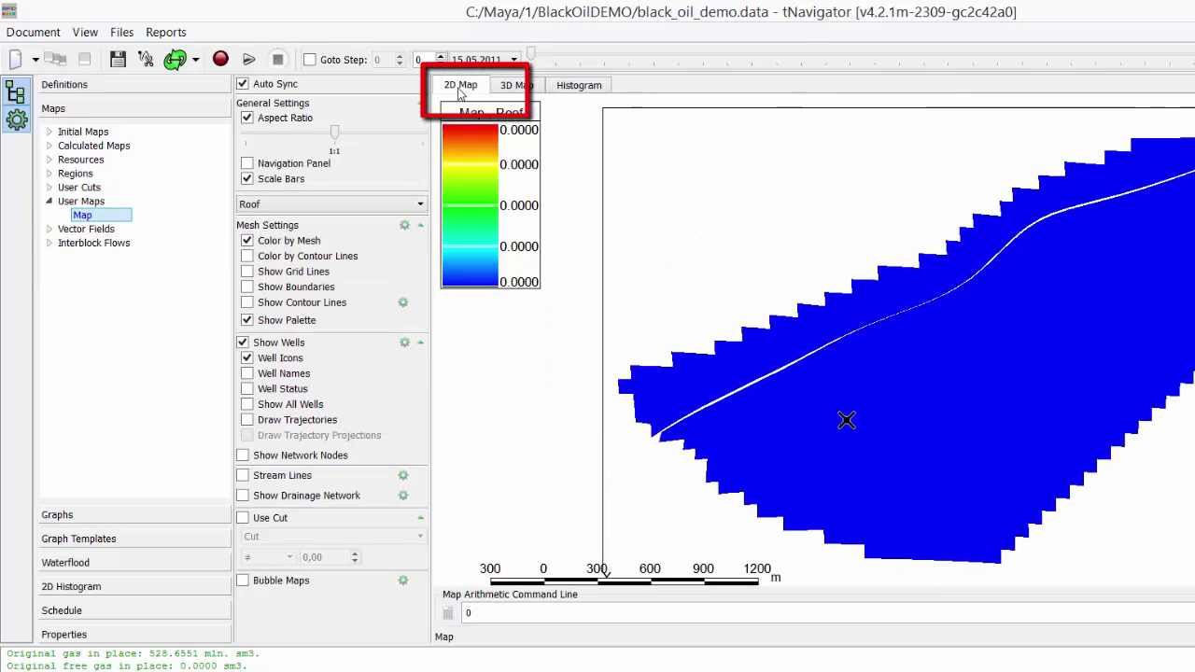
pyautogui.click(401, 210)
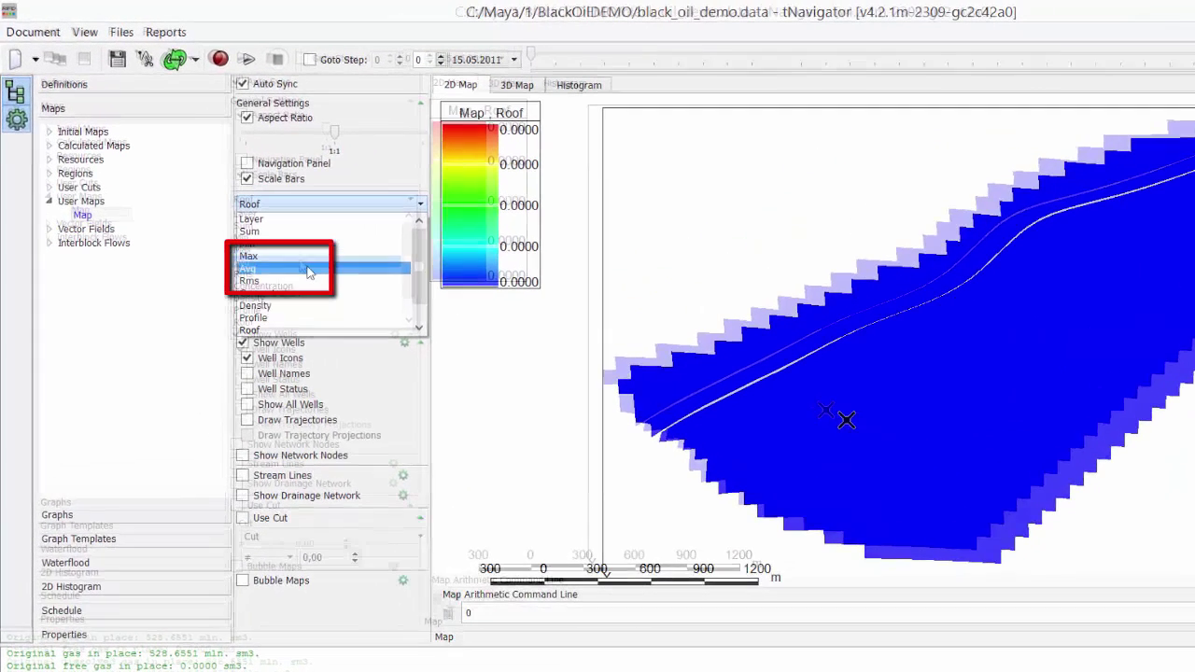
pyautogui.click(313, 268)
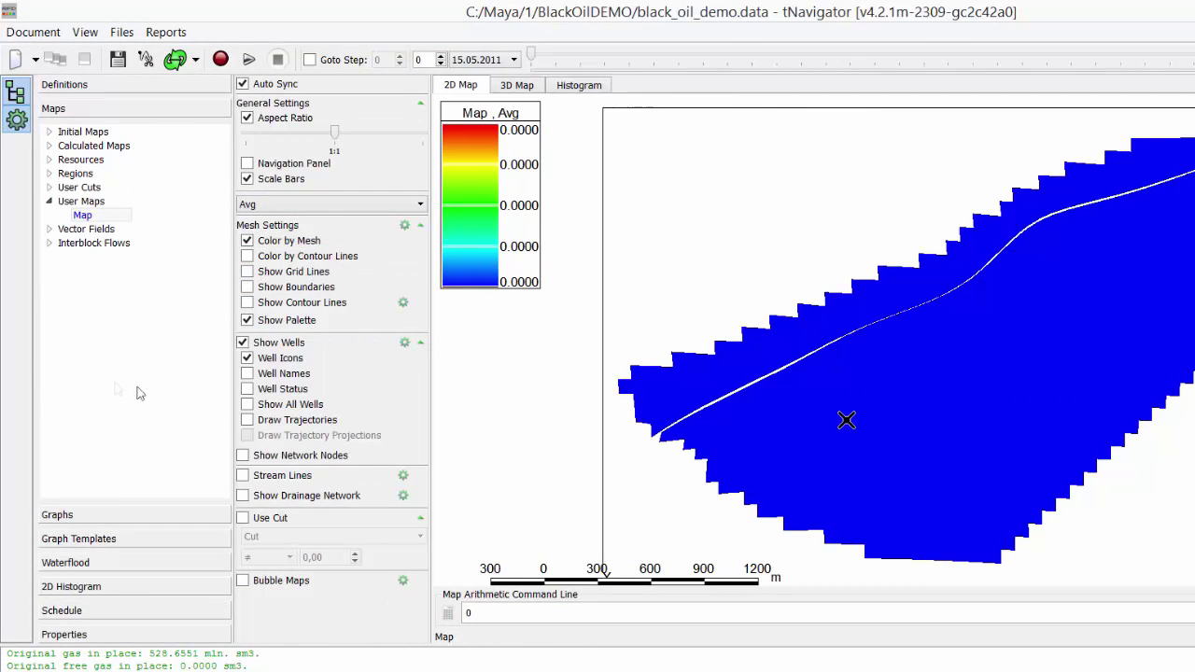
pyautogui.click(246, 404)
pyautogui.click(246, 373)
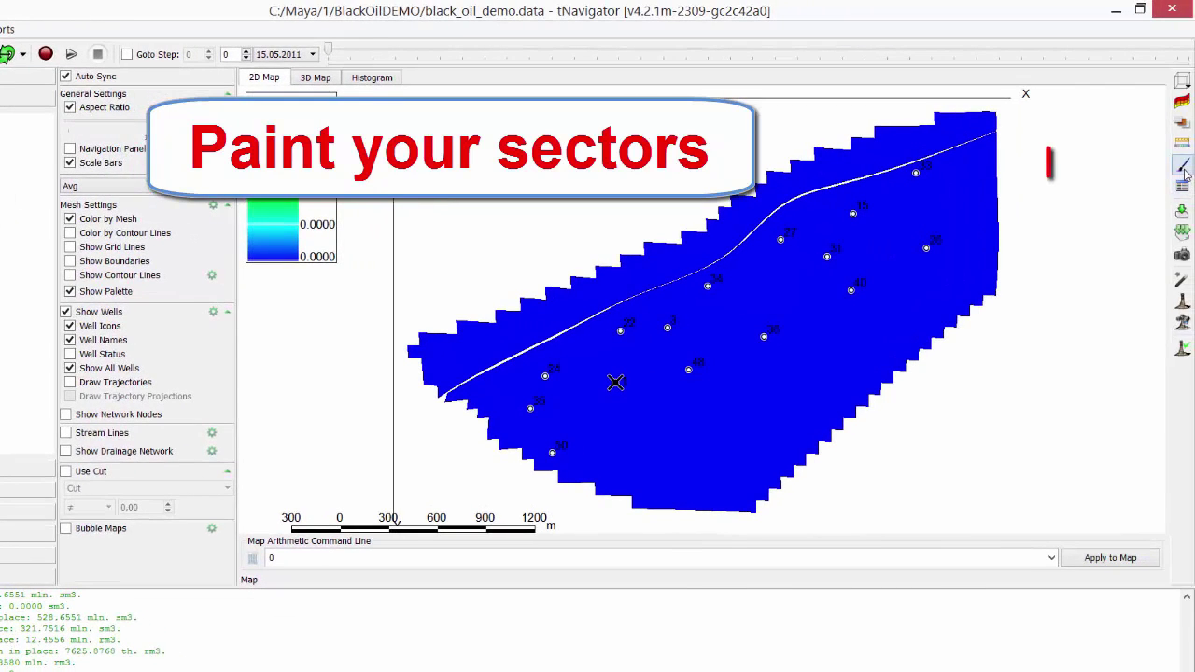
# - With the Region Brush at radius 31, paint value 1 over the north-east field
pyautogui.click(1183, 170)
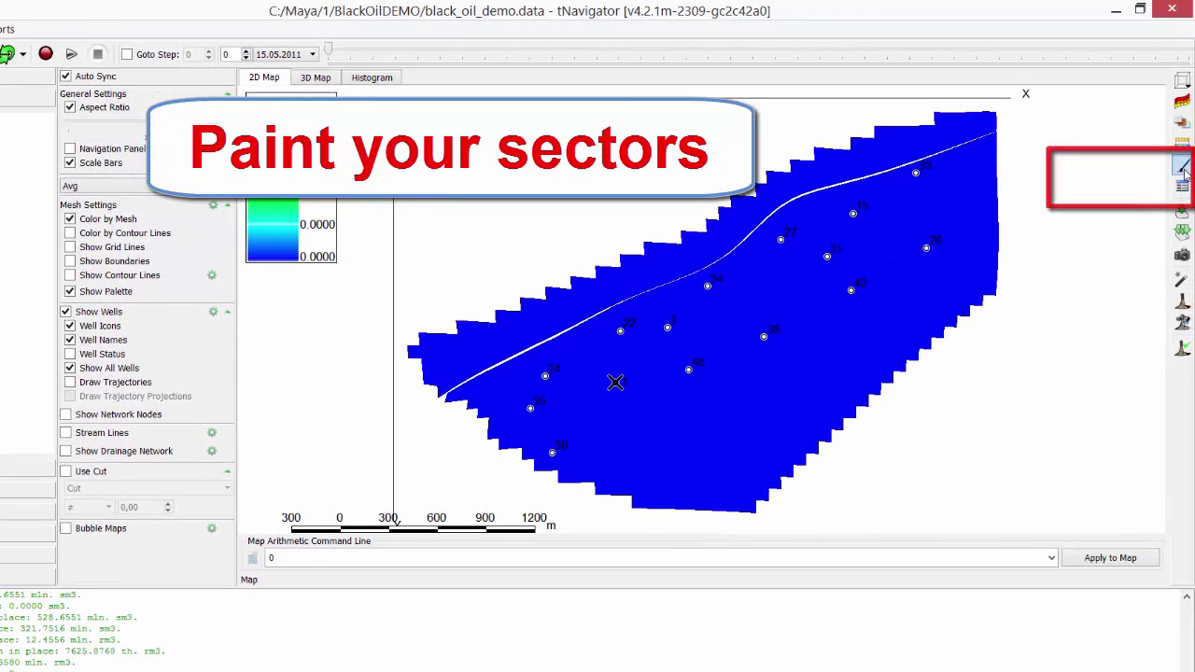
pyautogui.moveTo(383, 271); pyautogui.dragTo(375, 454)
pyautogui.moveTo(353, 504); pyautogui.dragTo(369, 499)
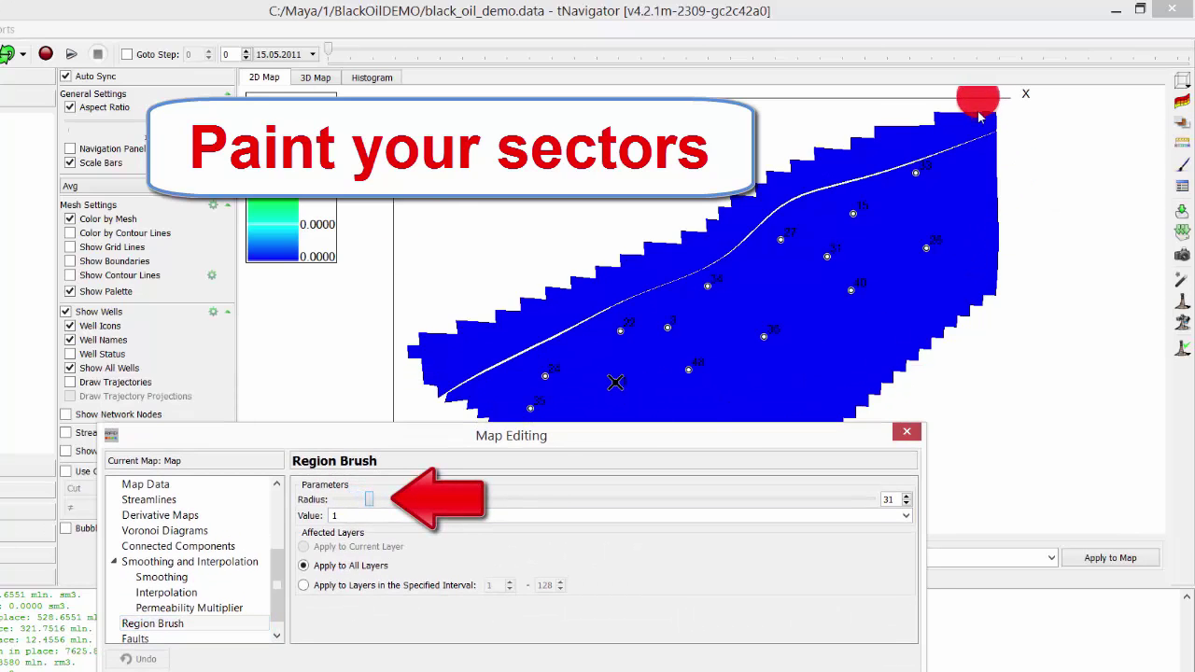
pyautogui.moveTo(976, 103)
pyautogui.mouseDown()
pyautogui.moveTo(865, 143)
pyautogui.moveTo(774, 180)
pyautogui.moveTo(963, 139)
pyautogui.moveTo(982, 148)
pyautogui.moveTo(848, 186)
pyautogui.moveTo(783, 223)
pyautogui.moveTo(912, 211)
pyautogui.moveTo(985, 183)
pyautogui.moveTo(804, 248)
pyautogui.moveTo(819, 264)
pyautogui.moveTo(983, 222)
pyautogui.moveTo(974, 239)
pyautogui.moveTo(857, 277)
pyautogui.moveTo(841, 297)
pyautogui.moveTo(1008, 242)
pyautogui.moveTo(863, 310)
pyautogui.moveTo(916, 321)
pyautogui.moveTo(1004, 271)
pyautogui.moveTo(880, 336)
pyautogui.moveTo(906, 360)
pyautogui.mouseUp()
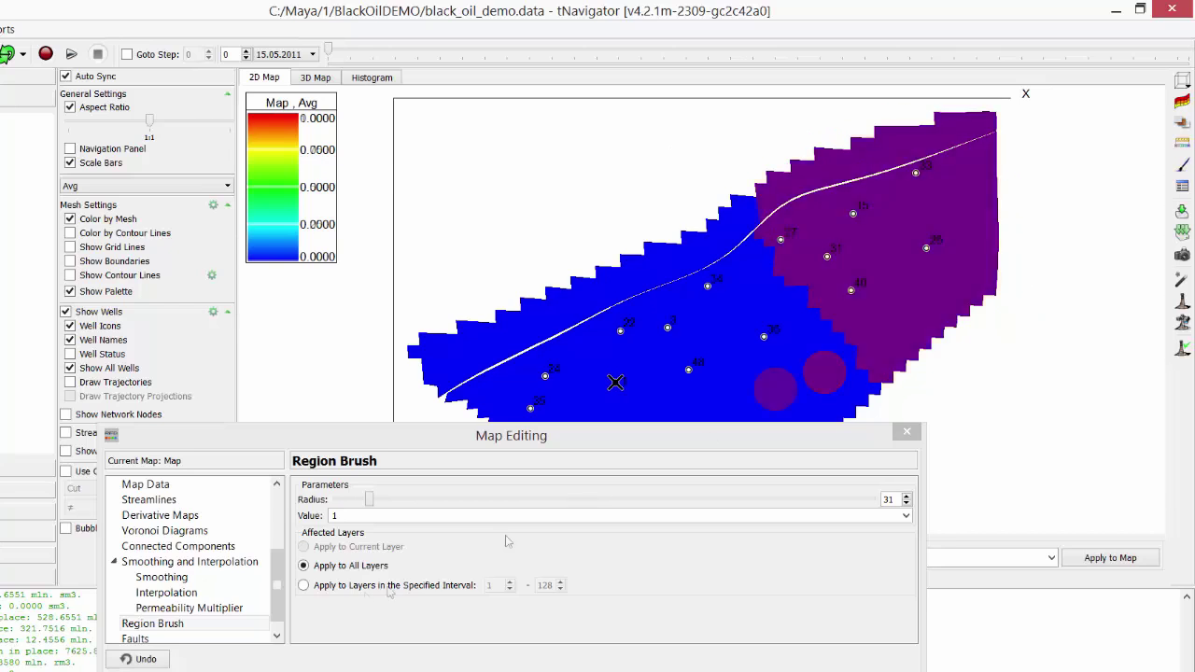
# - Paint value 2 across the middle of the field with brush radius 40
pyautogui.doubleClick(320, 515)
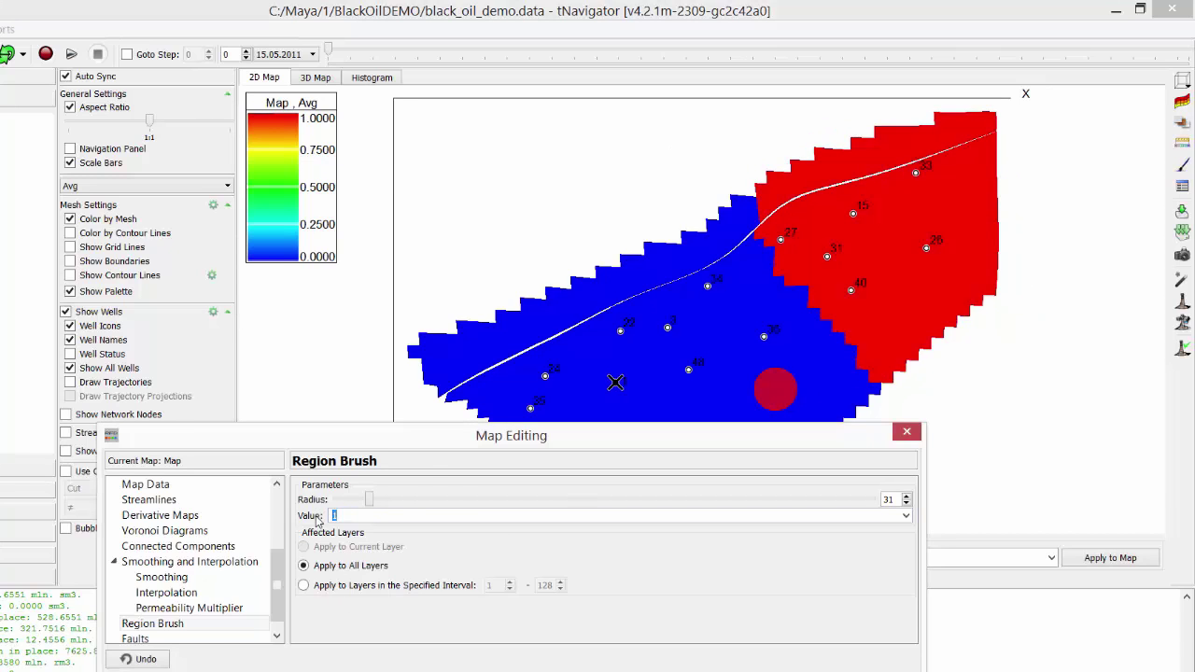
pyautogui.write('2')
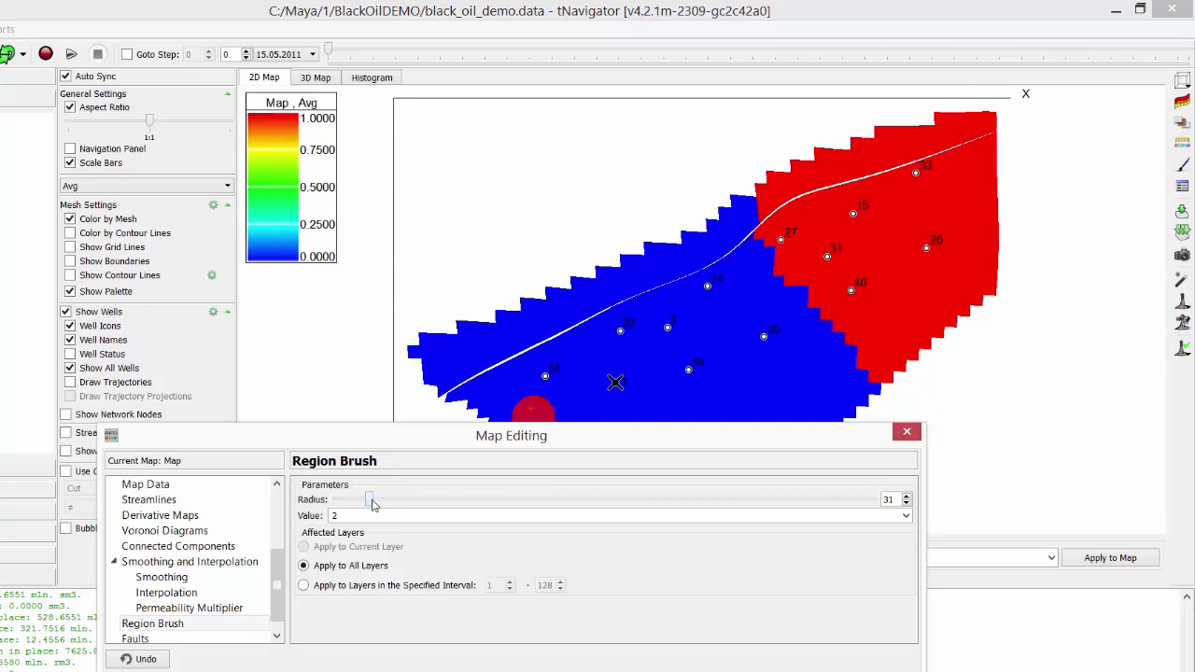
pyautogui.moveTo(370, 499); pyautogui.dragTo(378, 499)
pyautogui.moveTo(737, 227)
pyautogui.mouseDown()
pyautogui.moveTo(655, 245)
pyautogui.moveTo(621, 272)
pyautogui.moveTo(624, 325)
pyautogui.moveTo(683, 269)
pyautogui.moveTo(717, 291)
pyautogui.moveTo(658, 360)
pyautogui.moveTo(788, 304)
pyautogui.moveTo(676, 396)
pyautogui.moveTo(738, 410)
pyautogui.moveTo(838, 379)
pyautogui.moveTo(814, 427)
pyautogui.moveTo(738, 471)
pyautogui.moveTo(750, 455)
pyautogui.moveTo(567, 504)
pyautogui.moveTo(333, 285)
pyautogui.moveTo(435, 247)
pyautogui.mouseUp()
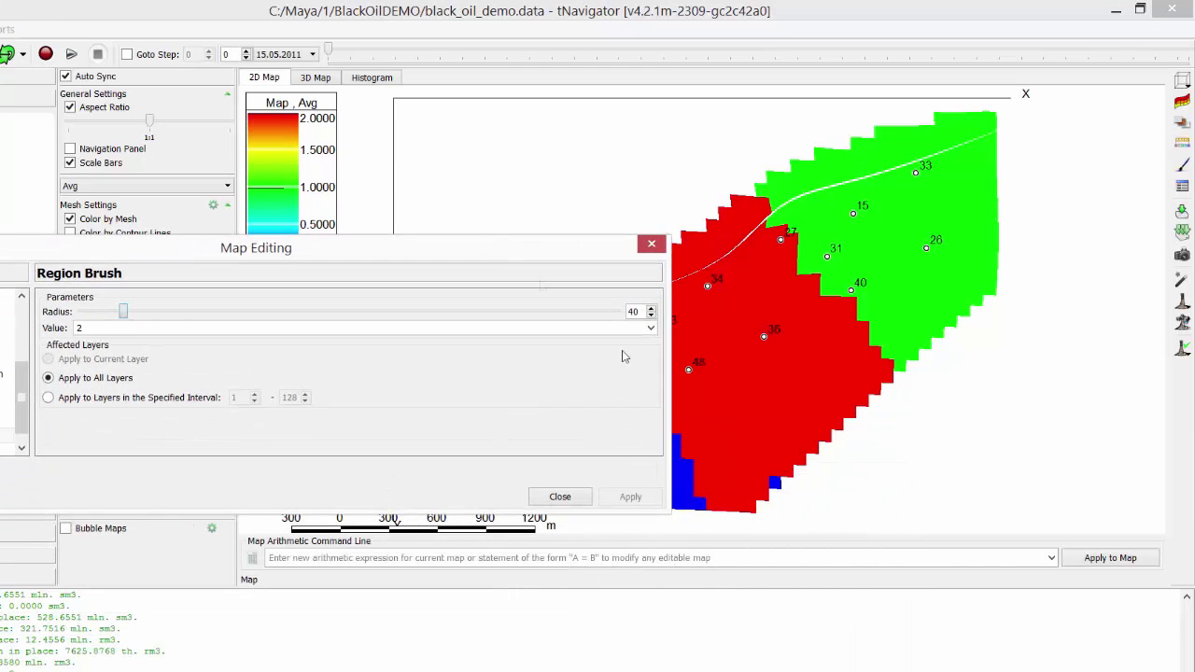
# - Paint value 3 over the south-west of the field, extending it to the left
pyautogui.doubleClick(109, 327)
pyautogui.write('3')
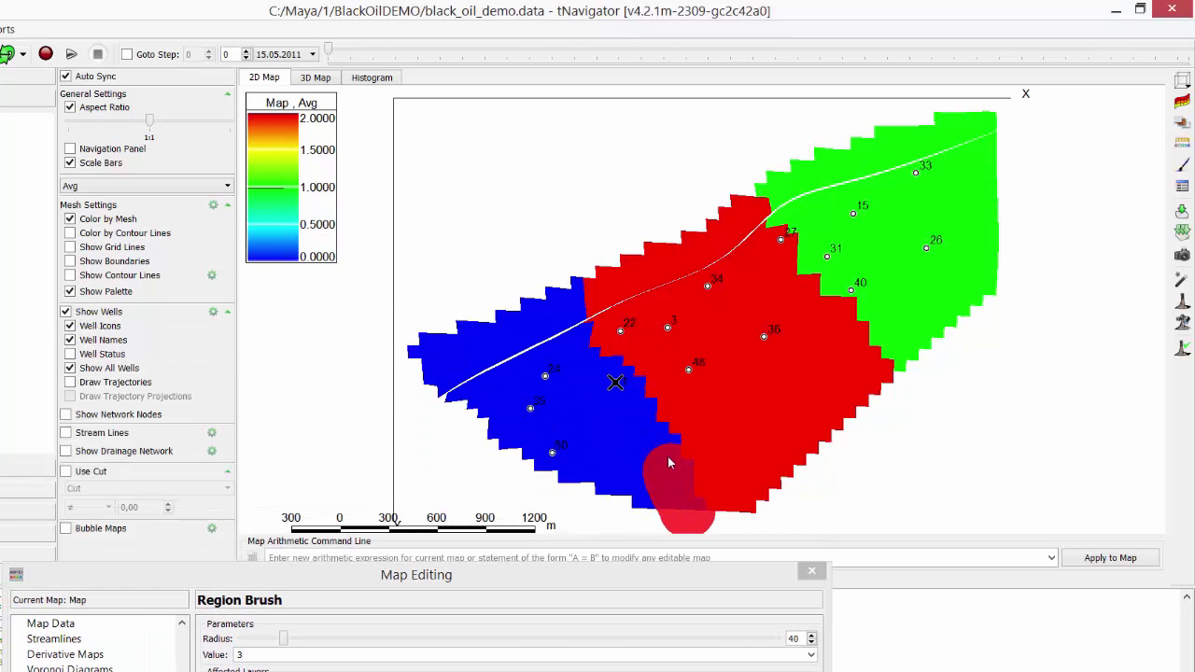
pyautogui.moveTo(587, 296)
pyautogui.mouseDown()
pyautogui.moveTo(597, 405)
pyautogui.moveTo(639, 510)
pyautogui.moveTo(582, 416)
pyautogui.moveTo(545, 290)
pyautogui.moveTo(536, 439)
pyautogui.moveTo(574, 490)
pyautogui.mouseUp()
pyautogui.moveTo(530, 372)
pyautogui.mouseDown()
pyautogui.moveTo(503, 309)
pyautogui.moveTo(494, 437)
pyautogui.moveTo(494, 364)
pyautogui.mouseUp()
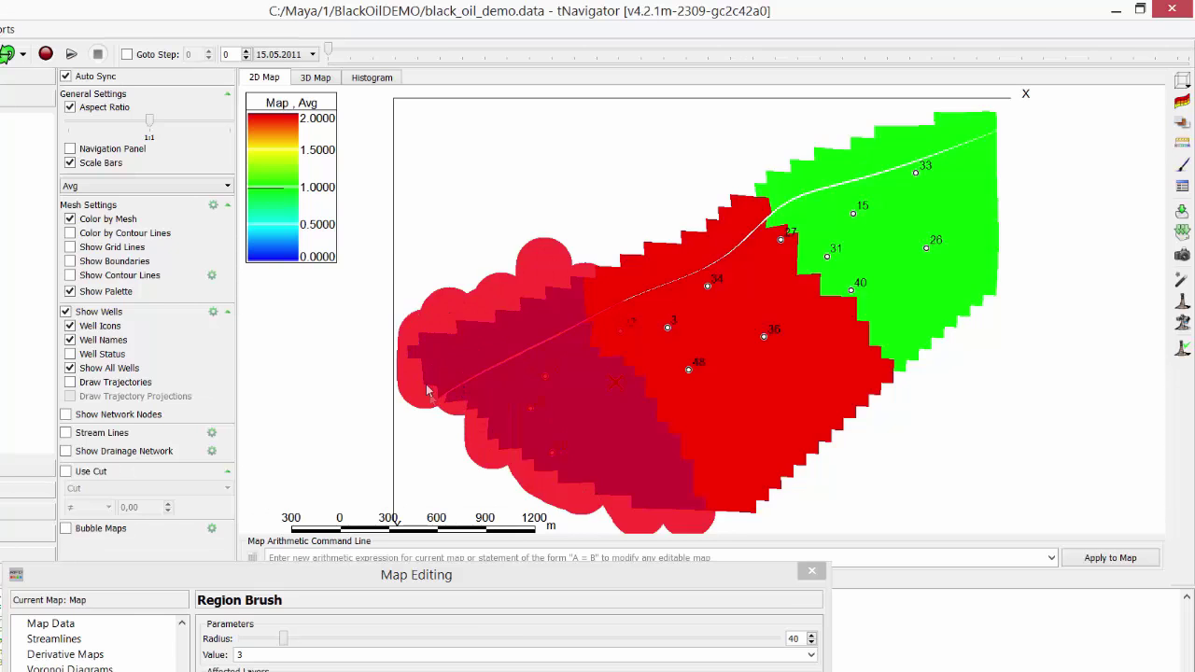
pyautogui.moveTo(771, 594); pyautogui.dragTo(758, 446)
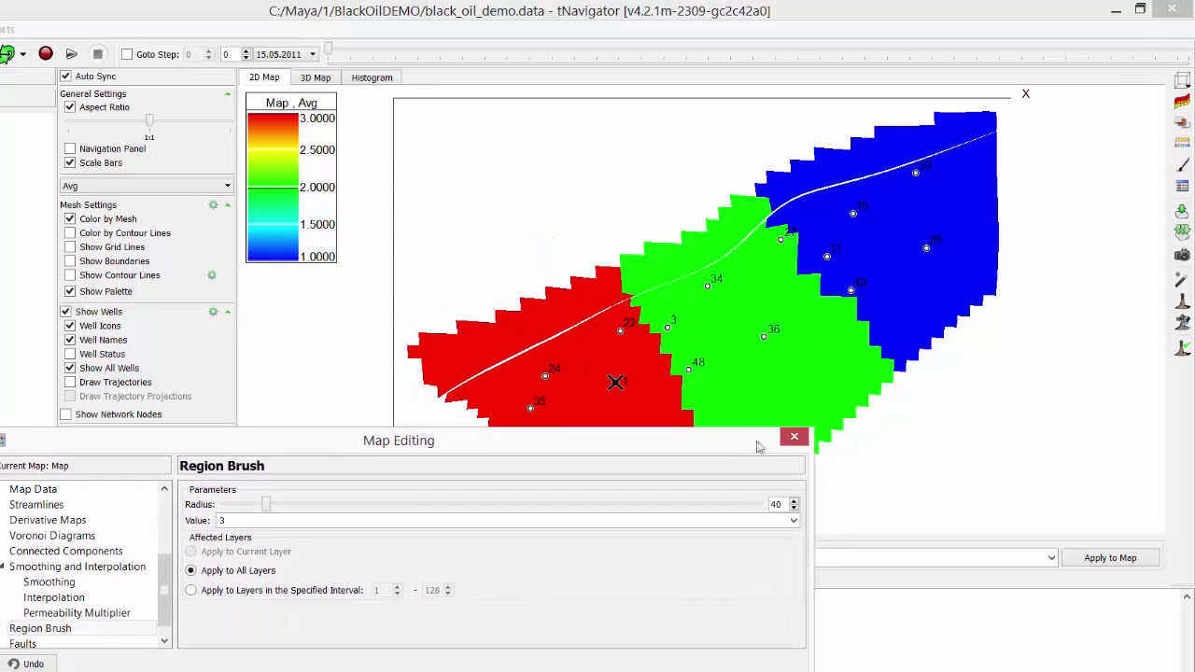
# - Close Map Editing and inspect the painted sectors in the 3D view
pyautogui.click(792, 439)
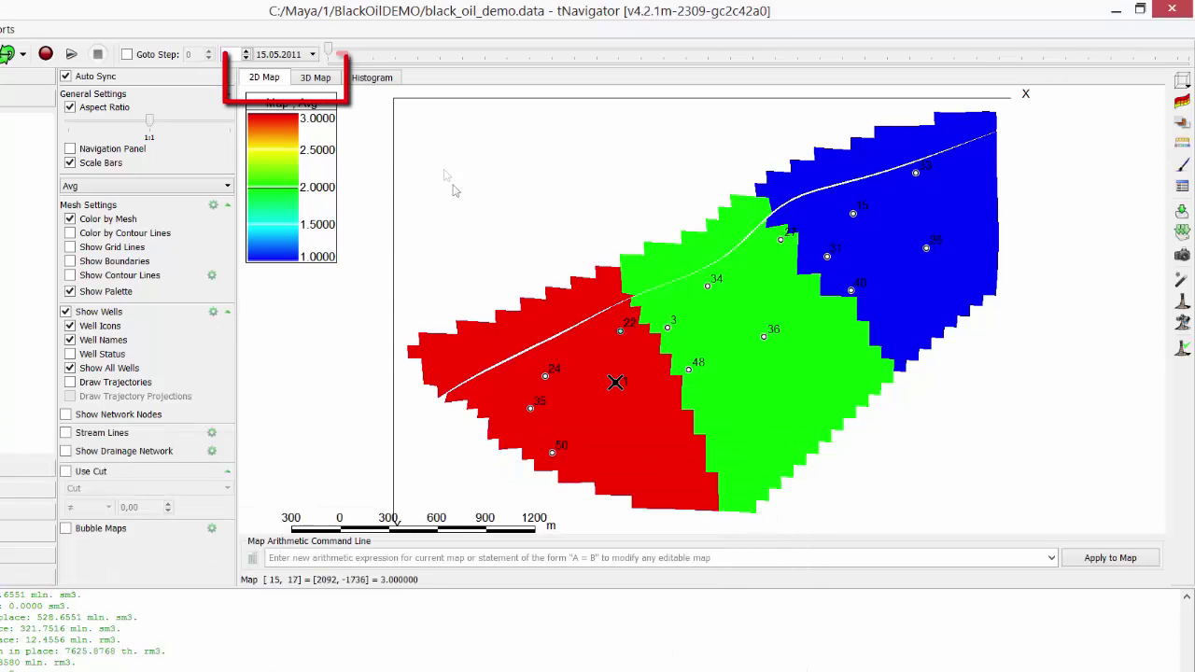
pyautogui.click(315, 79)
pyautogui.moveTo(656, 291)
pyautogui.mouseDown()
pyautogui.moveTo(613, 277)
pyautogui.moveTo(631, 319)
pyautogui.mouseUp()
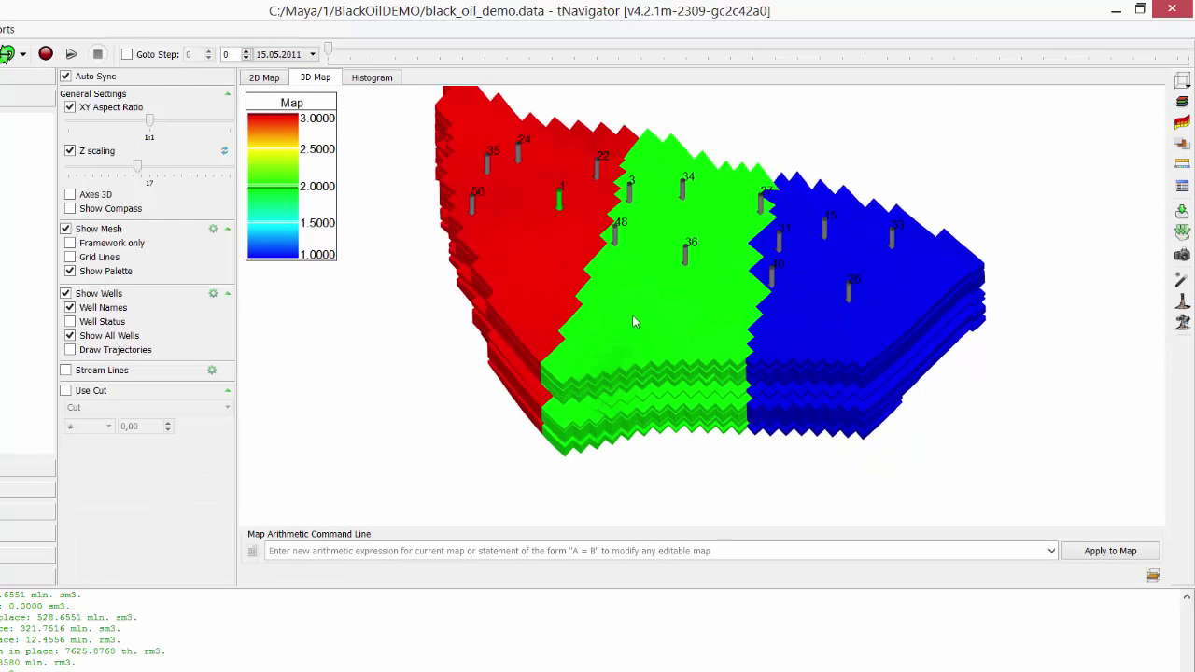
pyautogui.scroll(1, 740, 320)
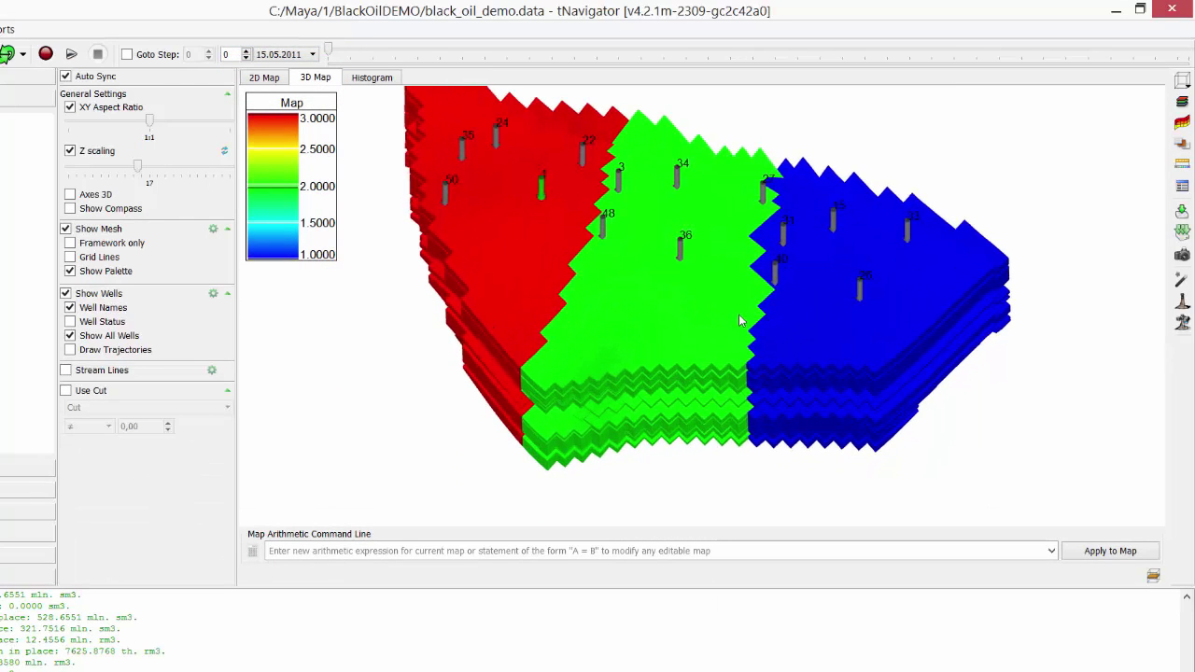
pyautogui.scroll(1, 739, 320)
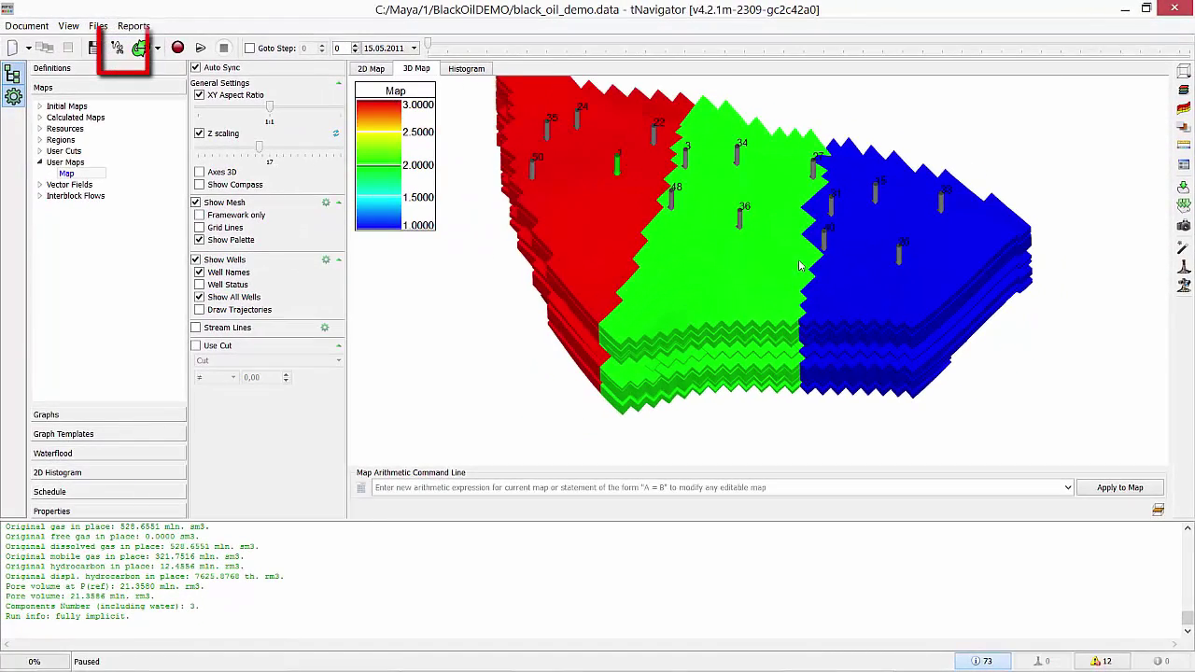
# - Split the model into sector models by the Map regions, keeping all regions selected
pyautogui.click(119, 53)
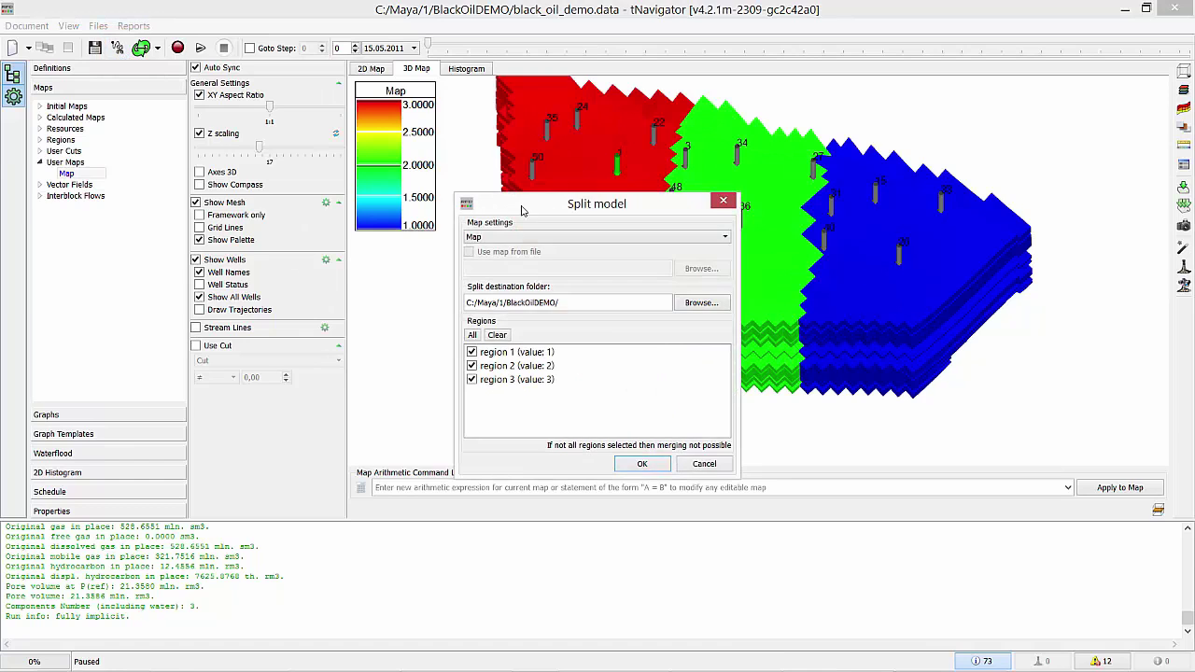
pyautogui.moveTo(525, 207); pyautogui.dragTo(522, 184)
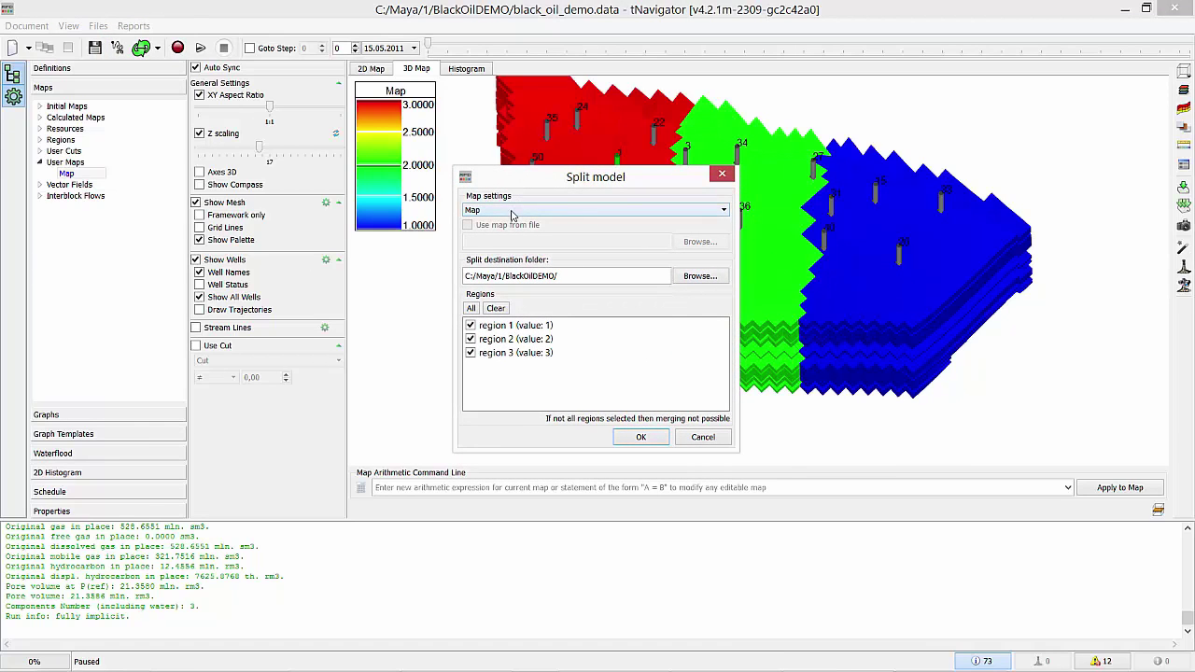
pyautogui.click(510, 214)
pyautogui.click(513, 221)
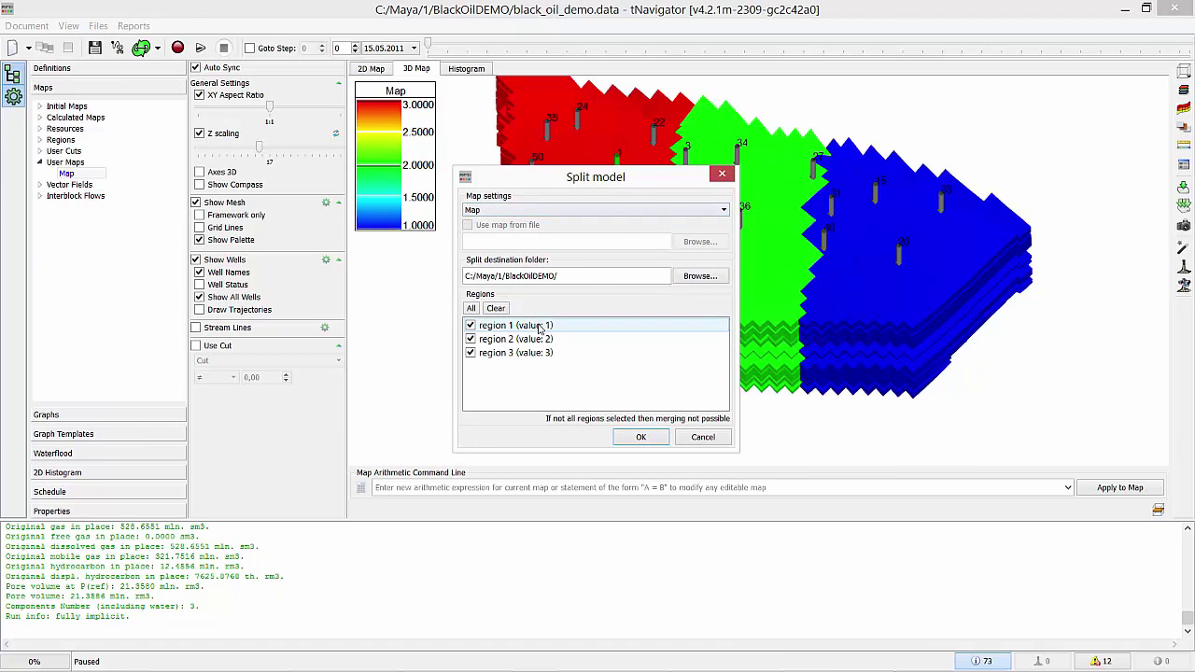
pyautogui.click(633, 439)
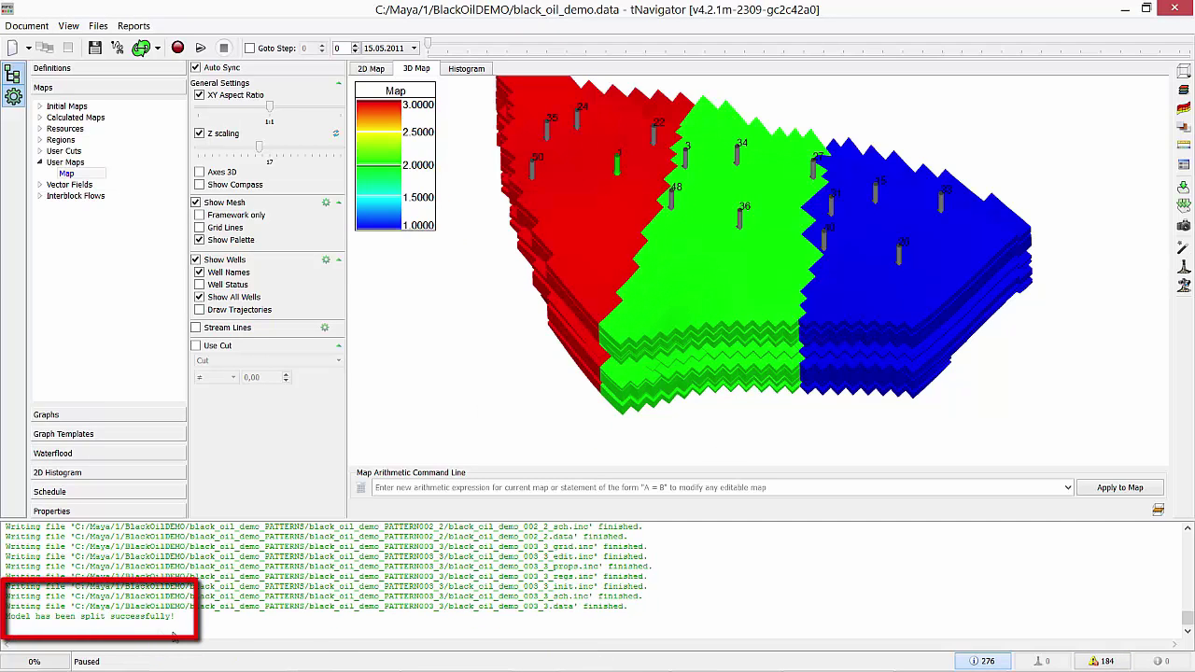
pyautogui.moveTo(173, 617); pyautogui.dragTo(2, 633)
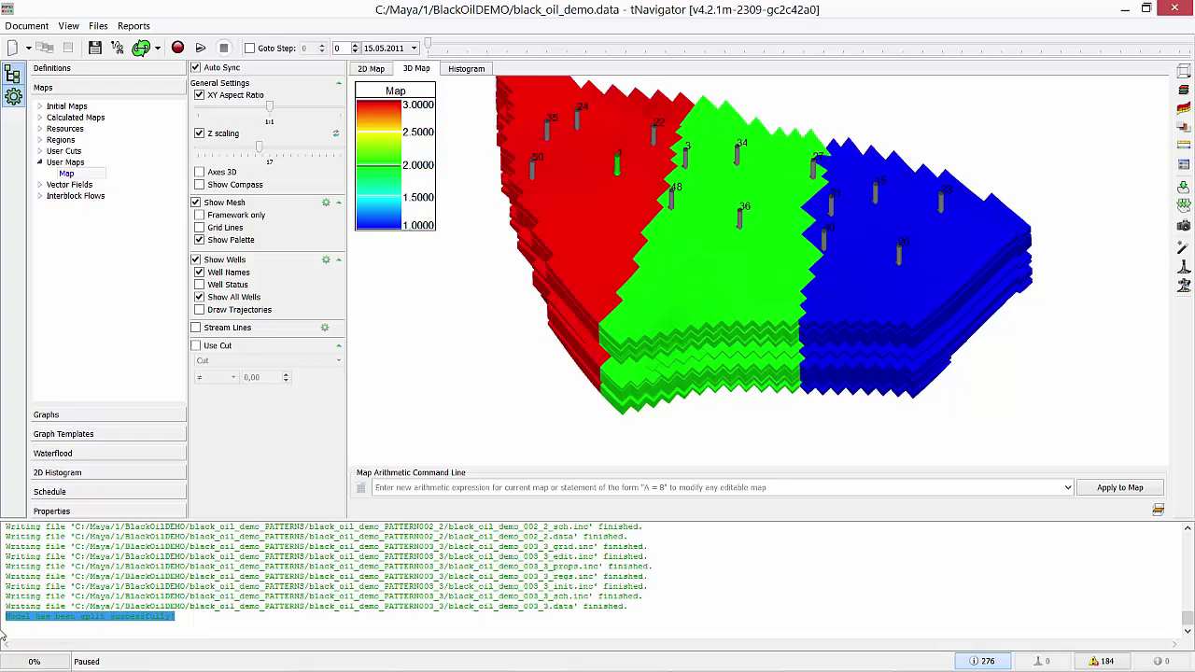
# - Close tNavigator and browse black_oil_demo_PATTERNS: three sector folders and black_oil_demo.patterns
pyautogui.click(1174, 11)
pyautogui.click(91, 664)
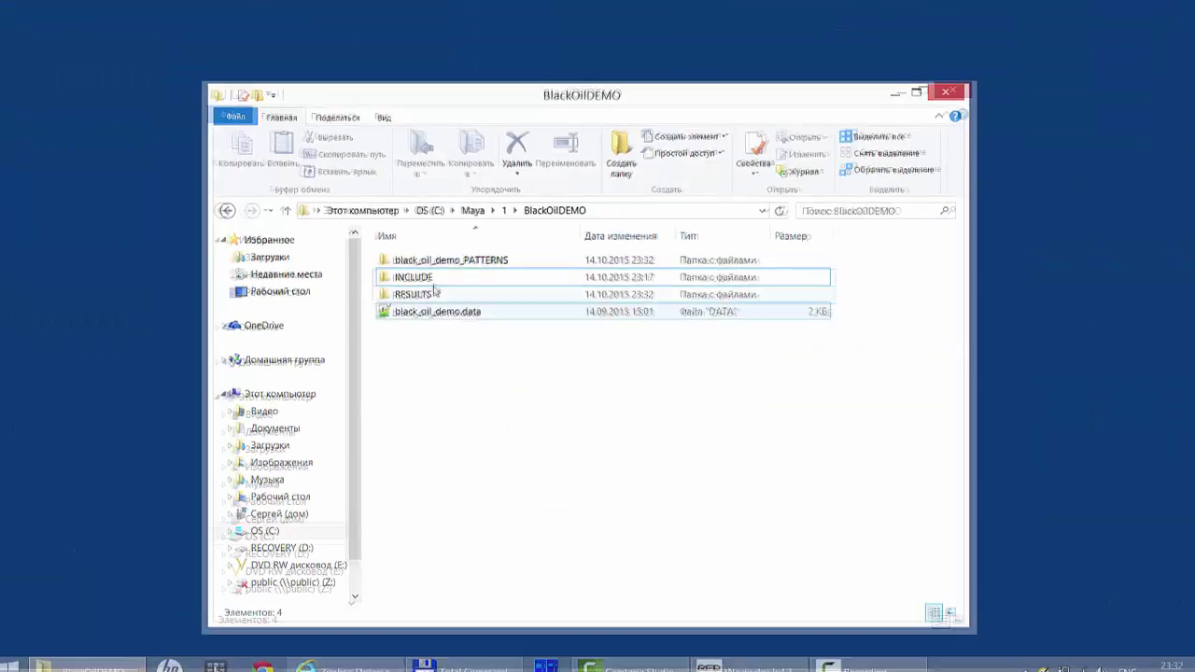
pyautogui.click(449, 262)
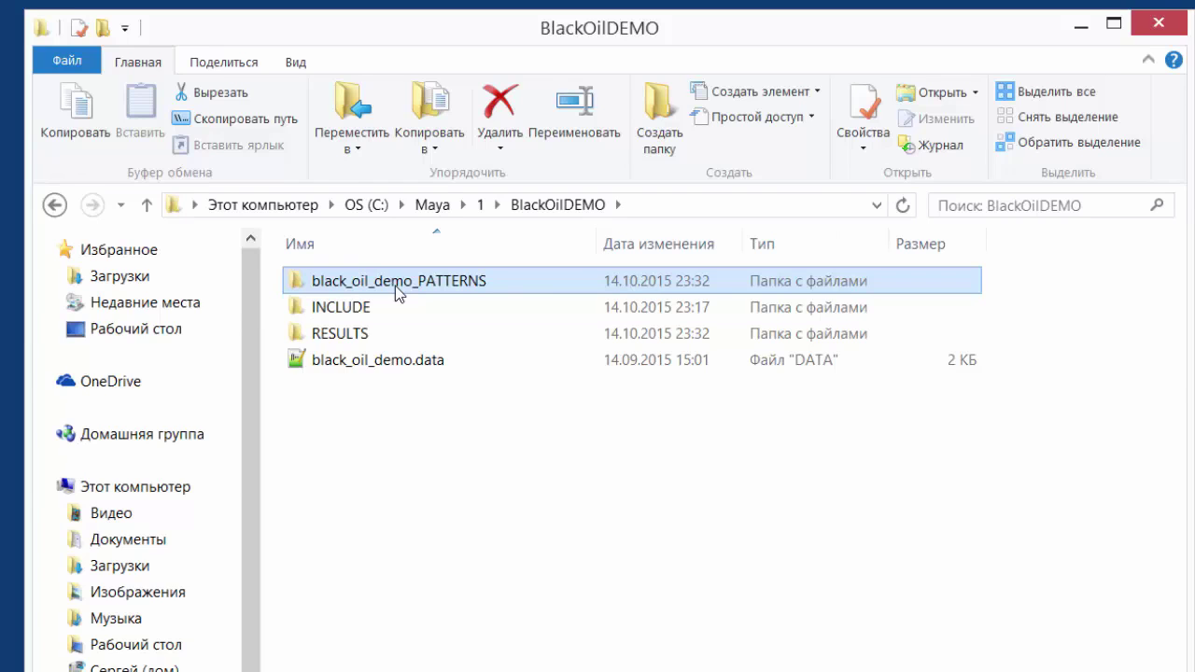
pyautogui.doubleClick(395, 285)
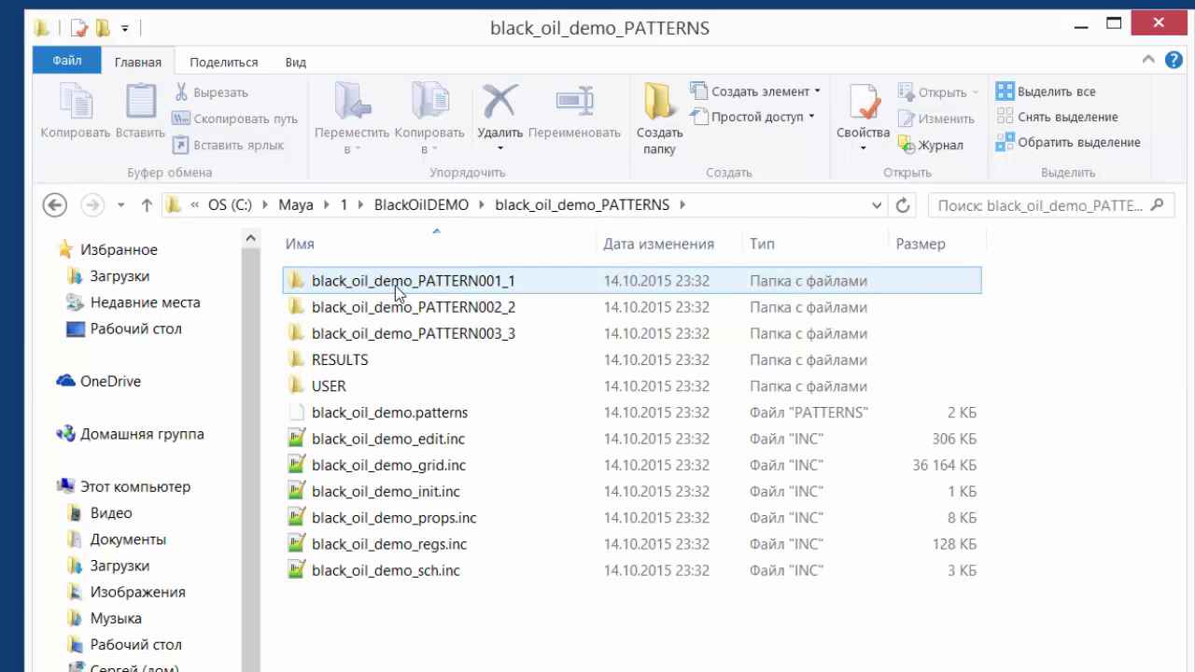
pyautogui.click(395, 286)
pyautogui.click(400, 314)
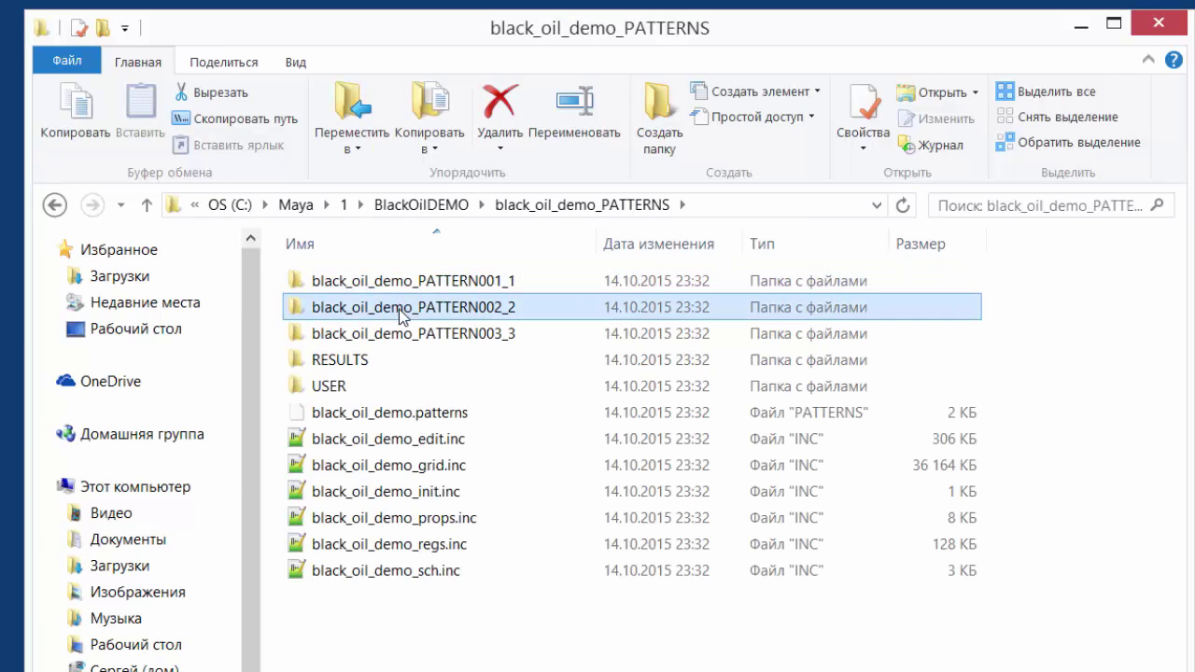
pyautogui.click(400, 326)
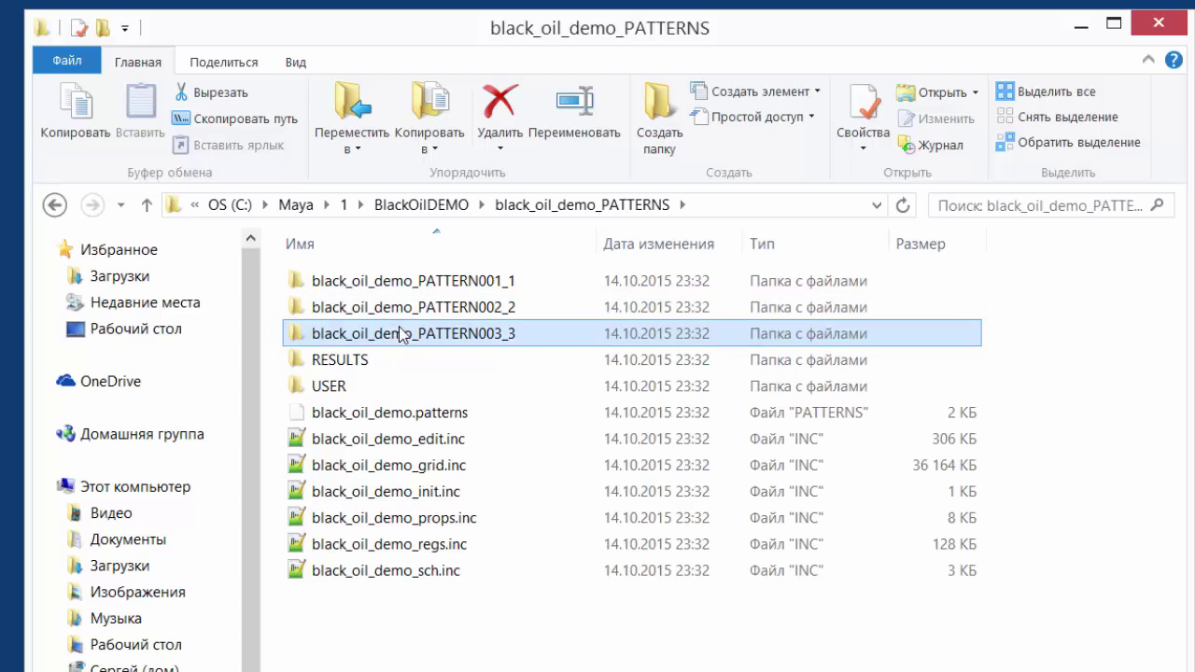
pyautogui.click(396, 422)
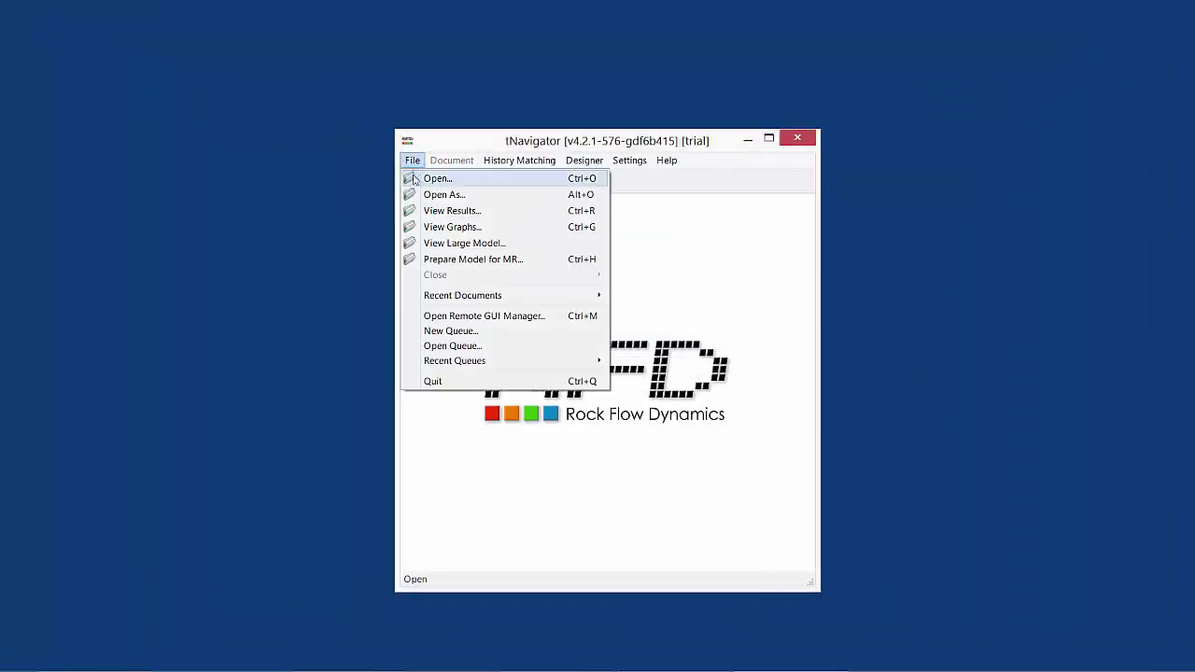
# - Open and run black_oil_demo.patterns, view the FIPPATT sector regions, then show Pressure
pyautogui.click(414, 178)
pyautogui.doubleClick(521, 315)
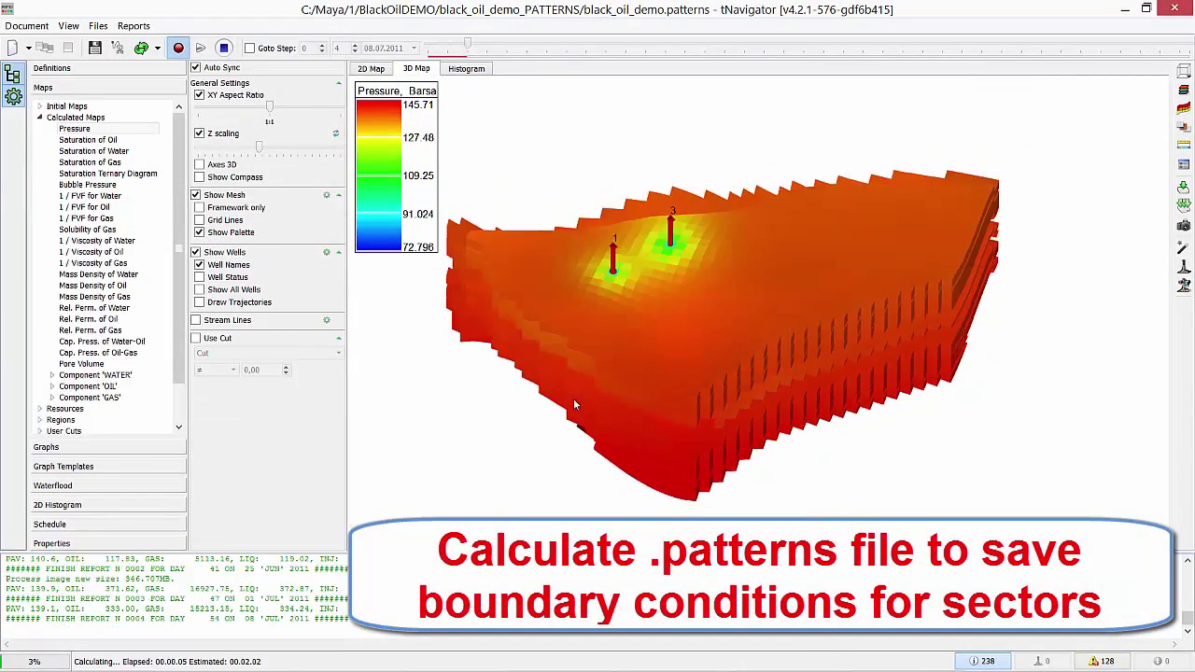
pyautogui.click(40, 419)
pyautogui.click(72, 396)
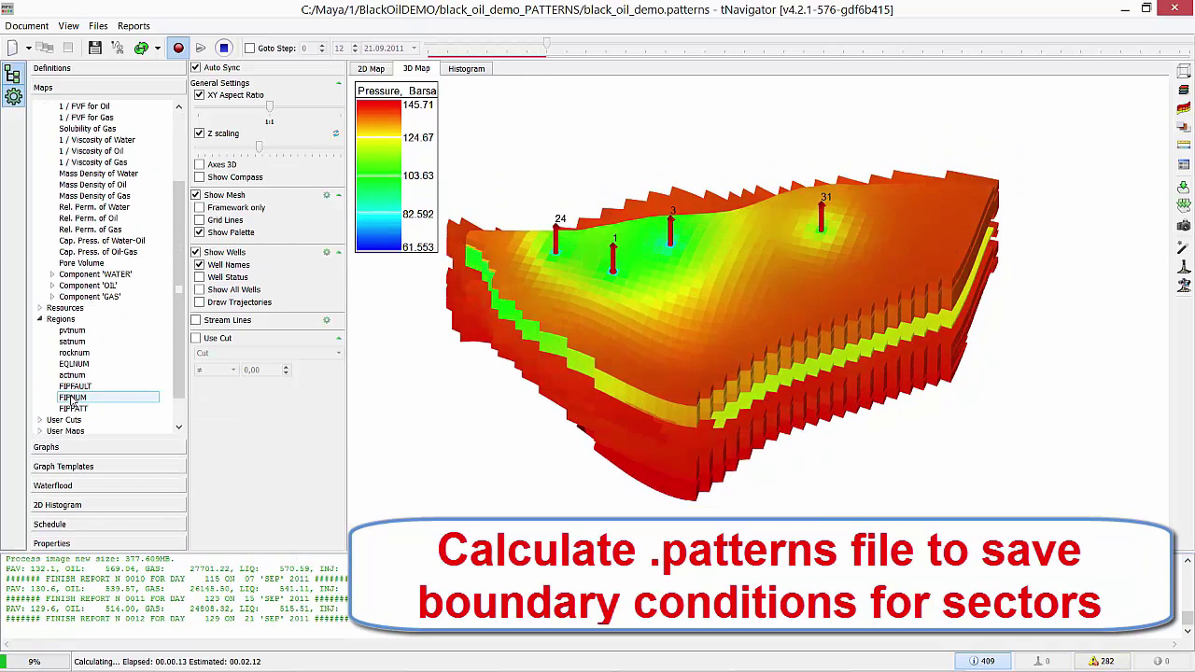
pyautogui.click(73, 408)
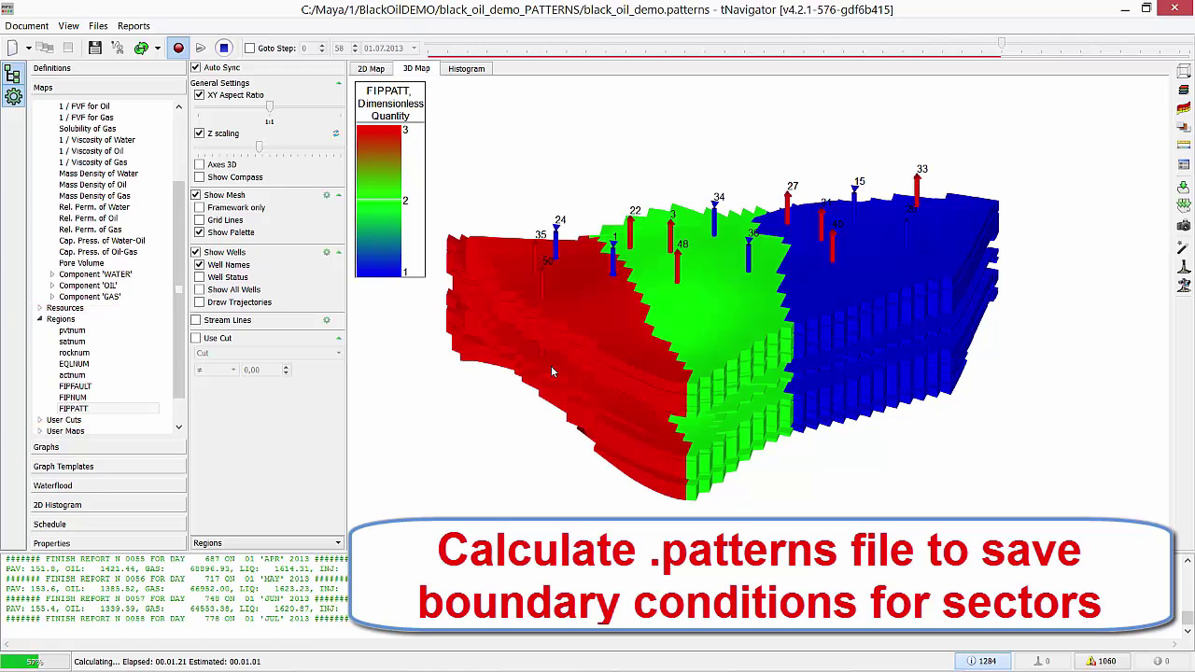
pyautogui.scroll(3, 112, 131)
pyautogui.click(112, 128)
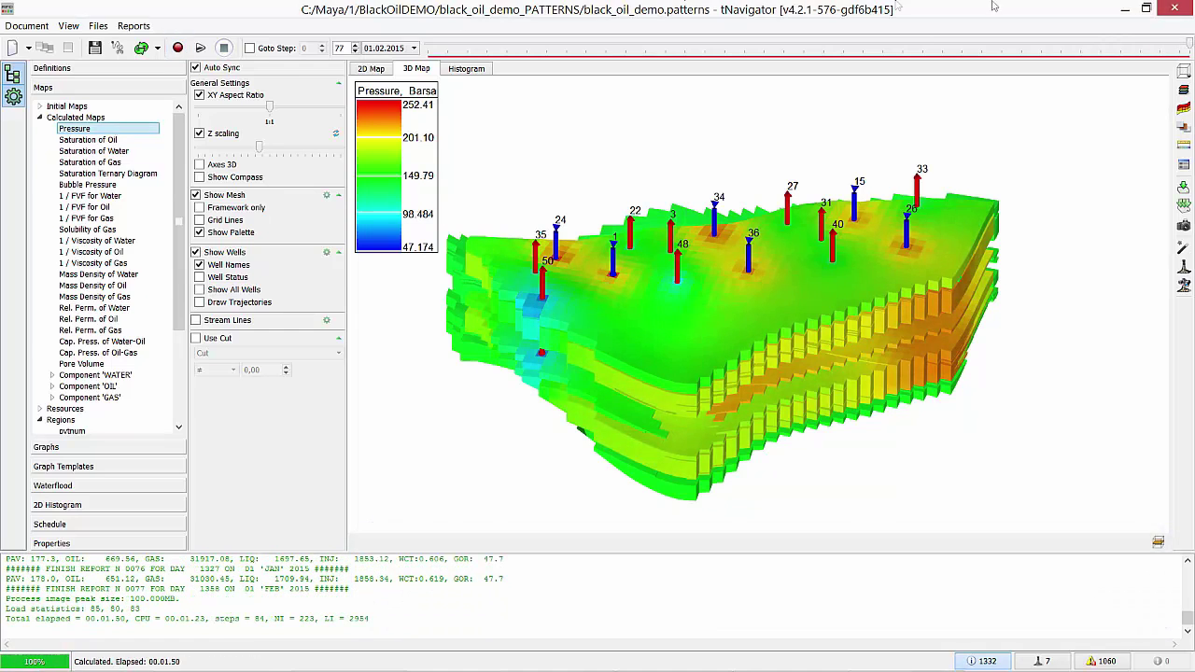
# - Close the patterns model and find black_oil_demo_001_1.flux in the PATTERN001_1 folder
pyautogui.click(1172, 7)
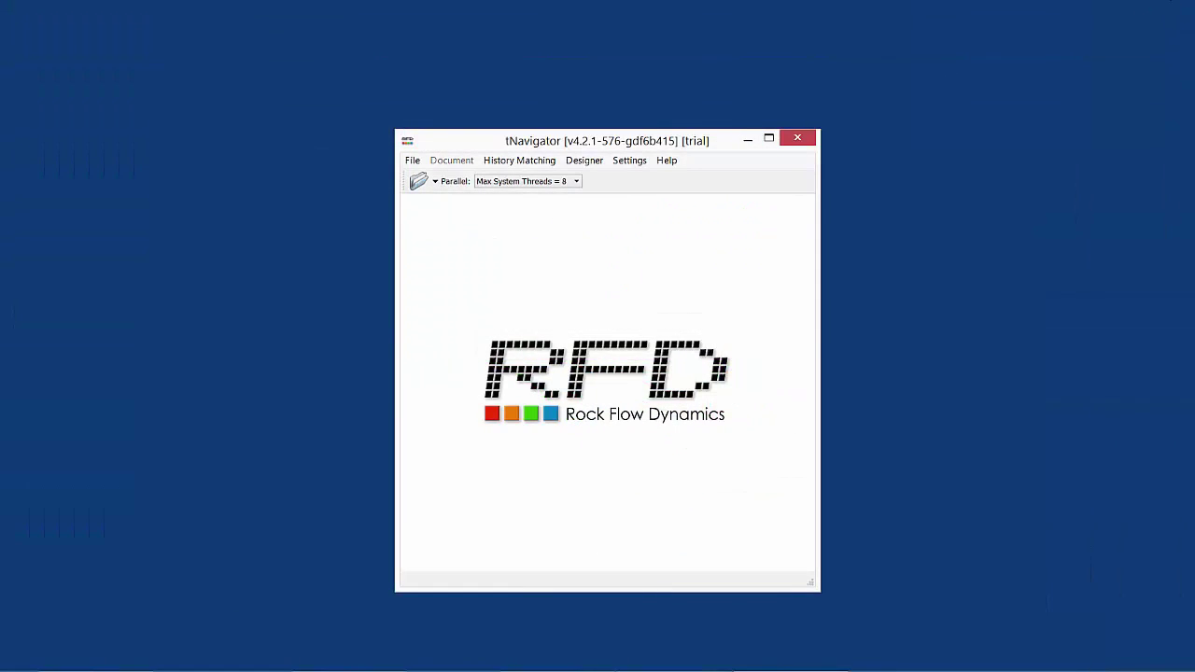
pyautogui.click(93, 657)
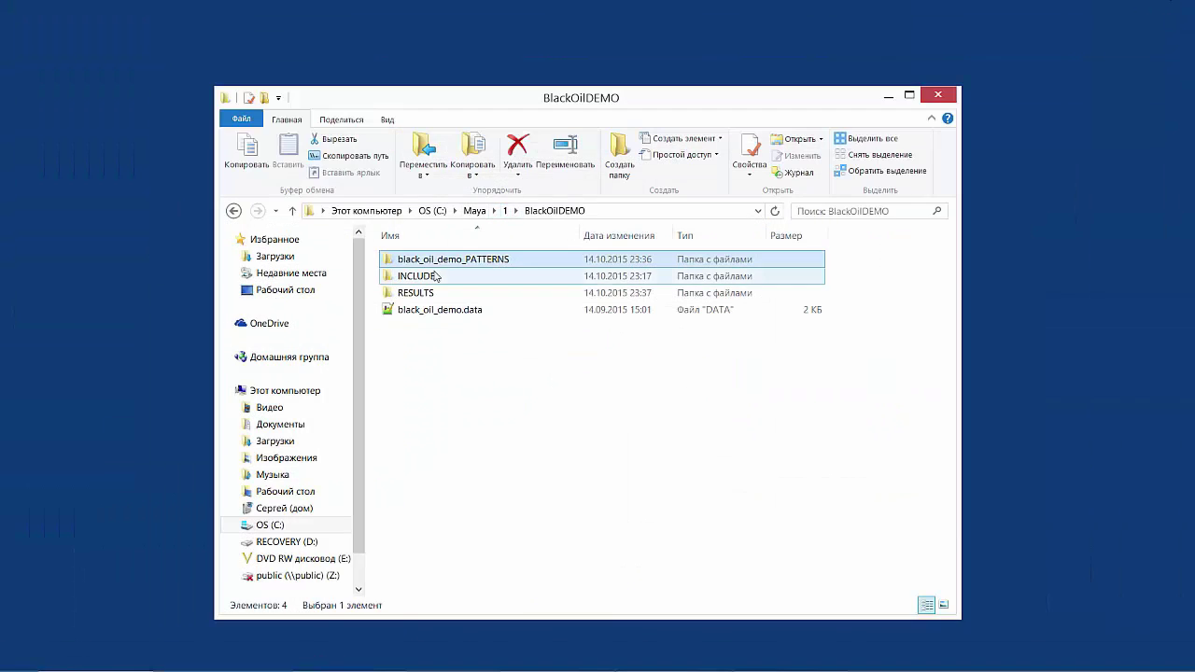
pyautogui.doubleClick(437, 262)
pyautogui.doubleClick(437, 262)
pyautogui.click(471, 312)
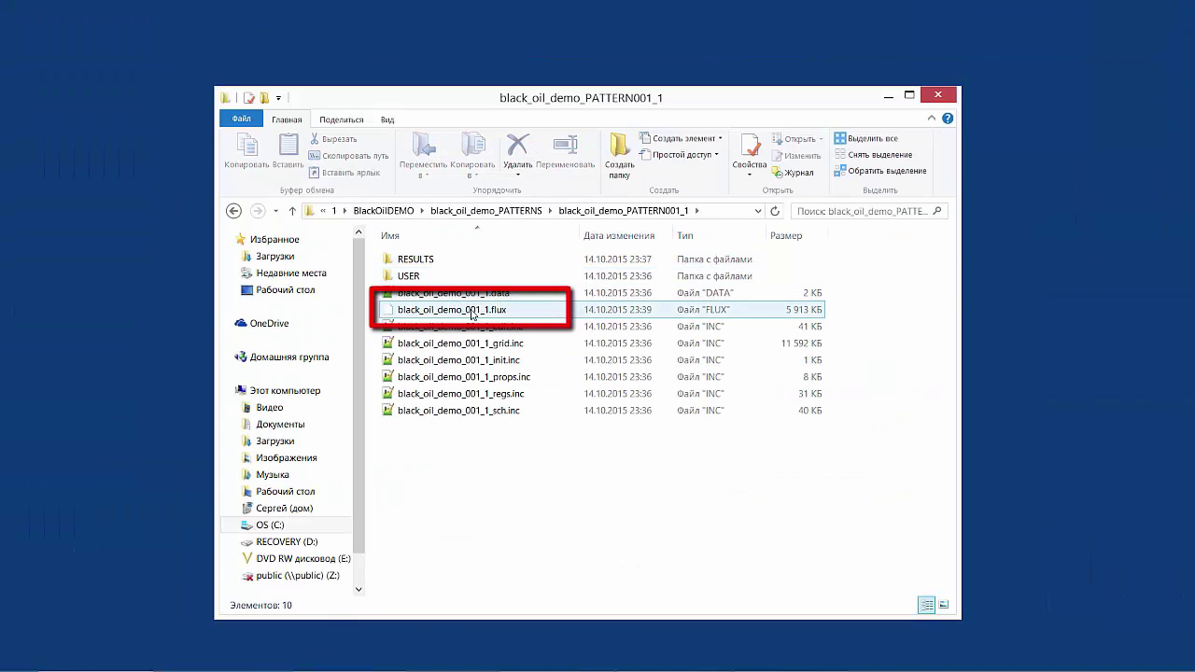
# - Open the sector 1 model black_oil_demo_001_1.data from the PATTERN001_1 folder
pyautogui.click(888, 96)
pyautogui.click(412, 160)
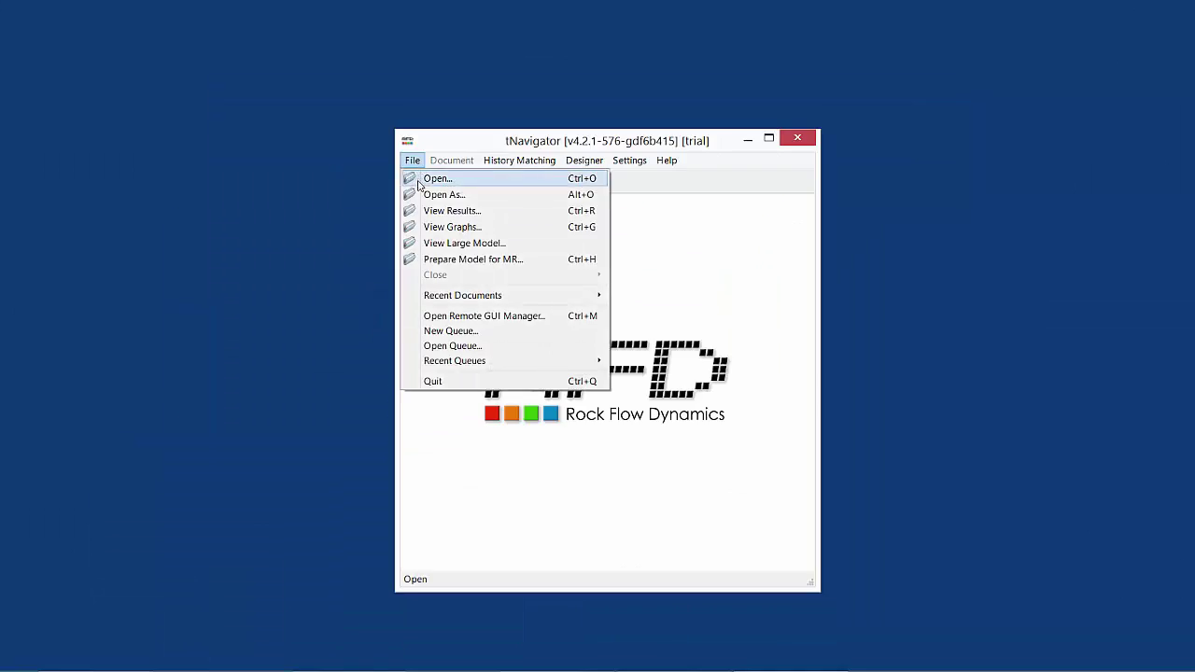
pyautogui.click(435, 178)
pyautogui.doubleClick(597, 234)
pyautogui.click(576, 270)
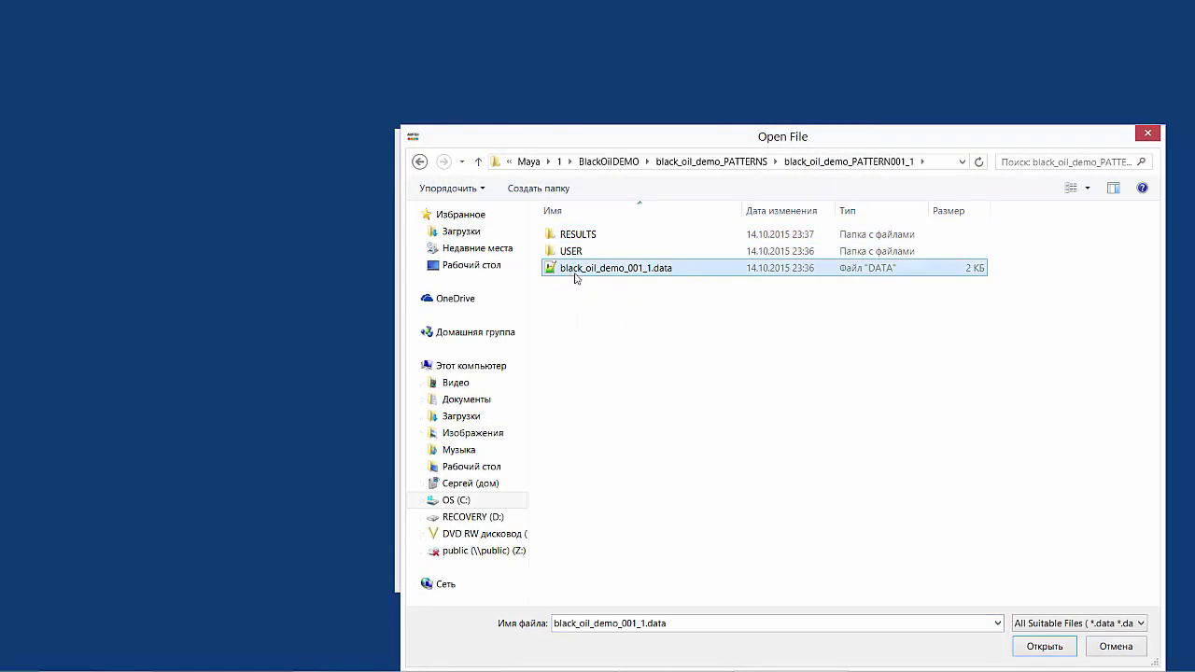
pyautogui.click(1053, 646)
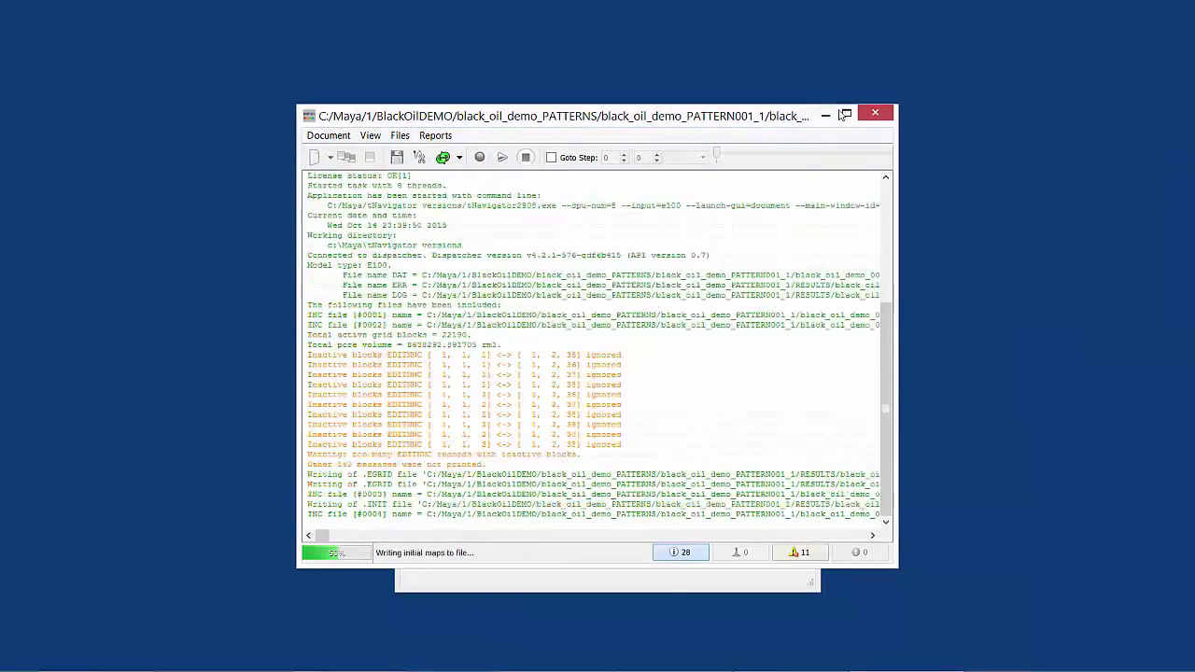
# - Maximize the window, show the 3D pressure map, and move time to step 29 (15.02.2012)
pyautogui.doubleClick(846, 117)
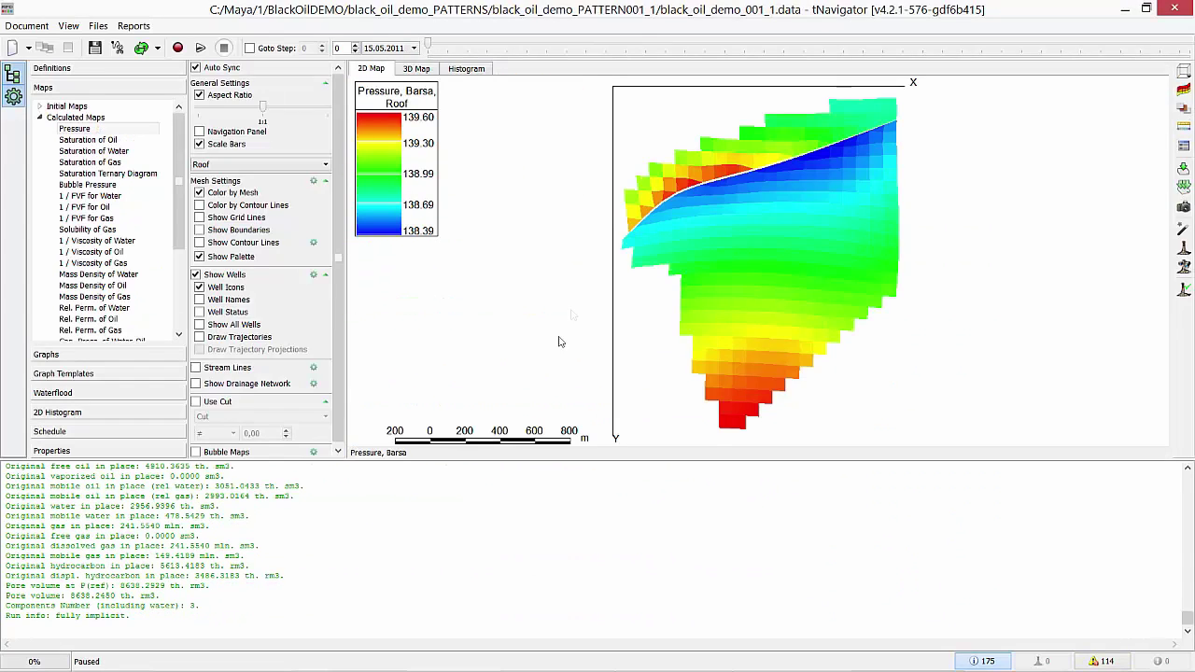
pyautogui.click(416, 69)
pyautogui.moveTo(757, 237); pyautogui.dragTo(777, 263)
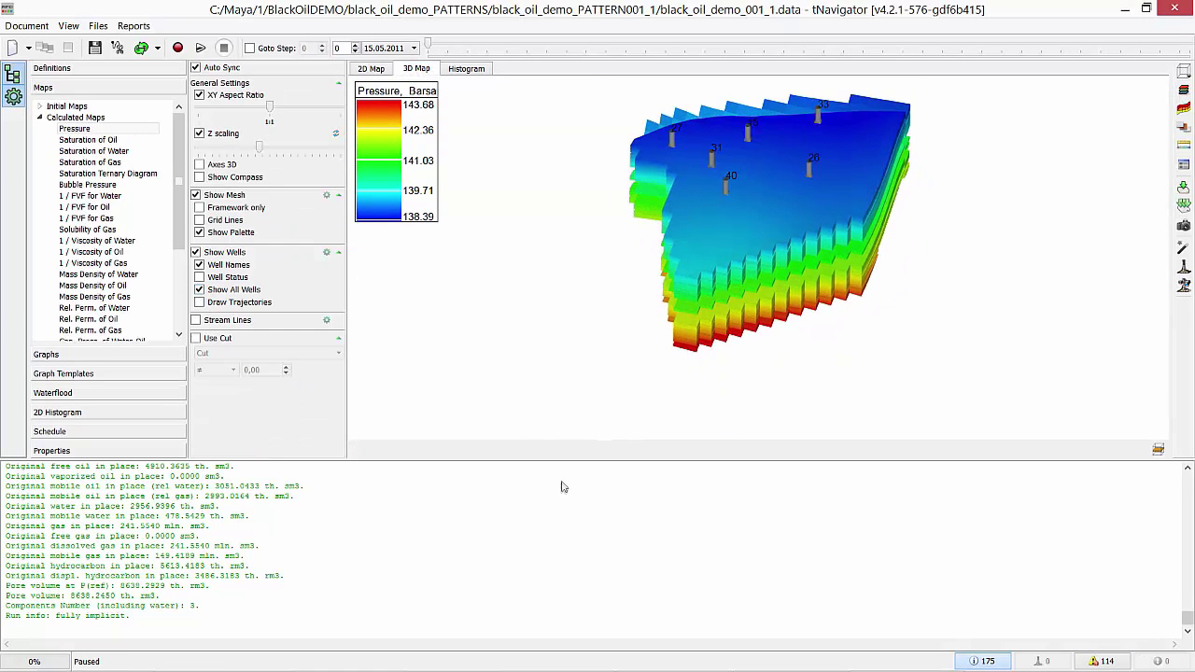
pyautogui.moveTo(562, 489); pyautogui.dragTo(562, 536)
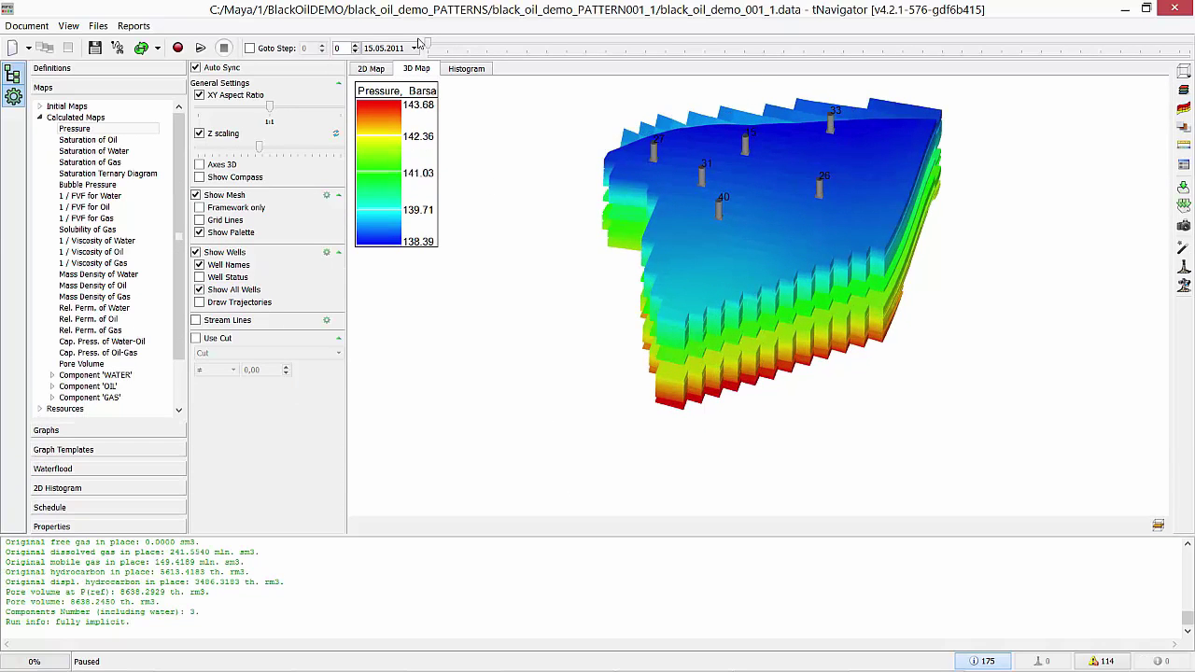
pyautogui.moveTo(425, 45); pyautogui.dragTo(744, 44)
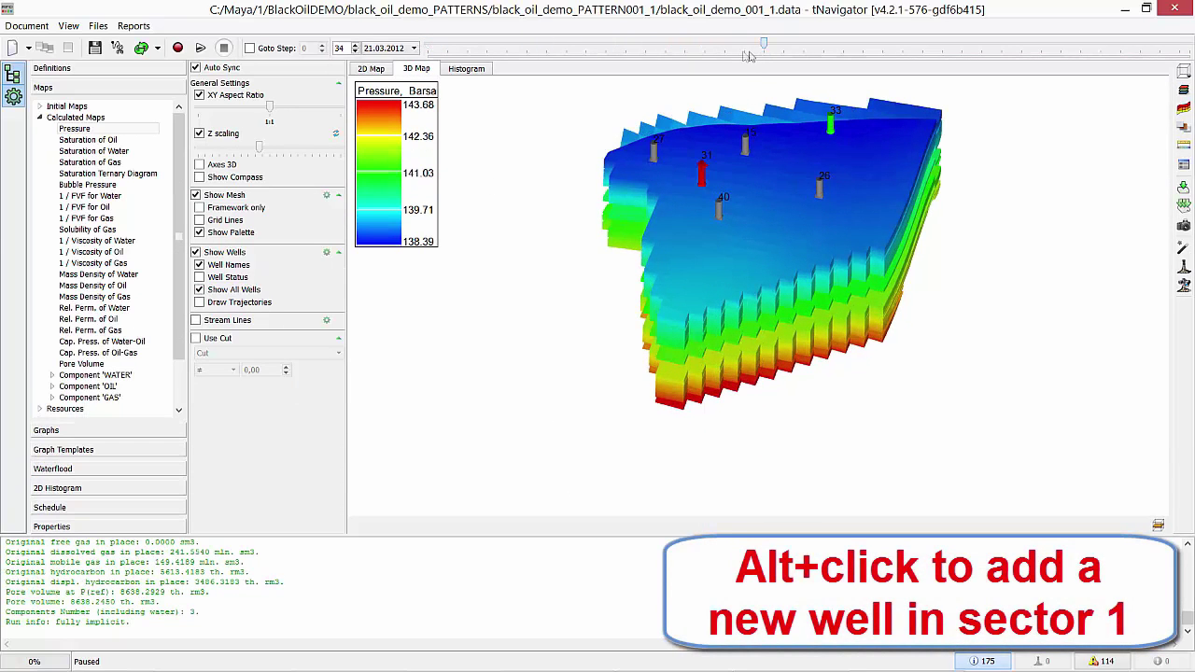
# - Add vertical well WU29_1 at cell [14,19] and run the sector 1 simulation
pyautogui.keyDown('alt'); pyautogui.click(772, 250); pyautogui.keyUp('alt')
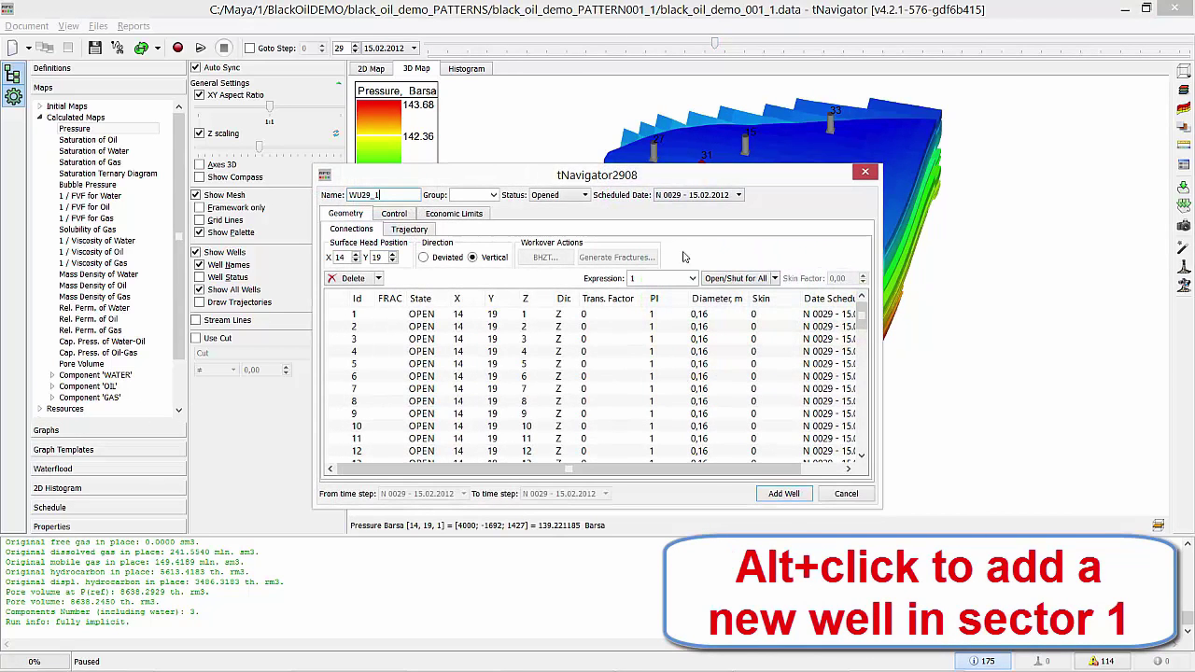
pyautogui.click(394, 214)
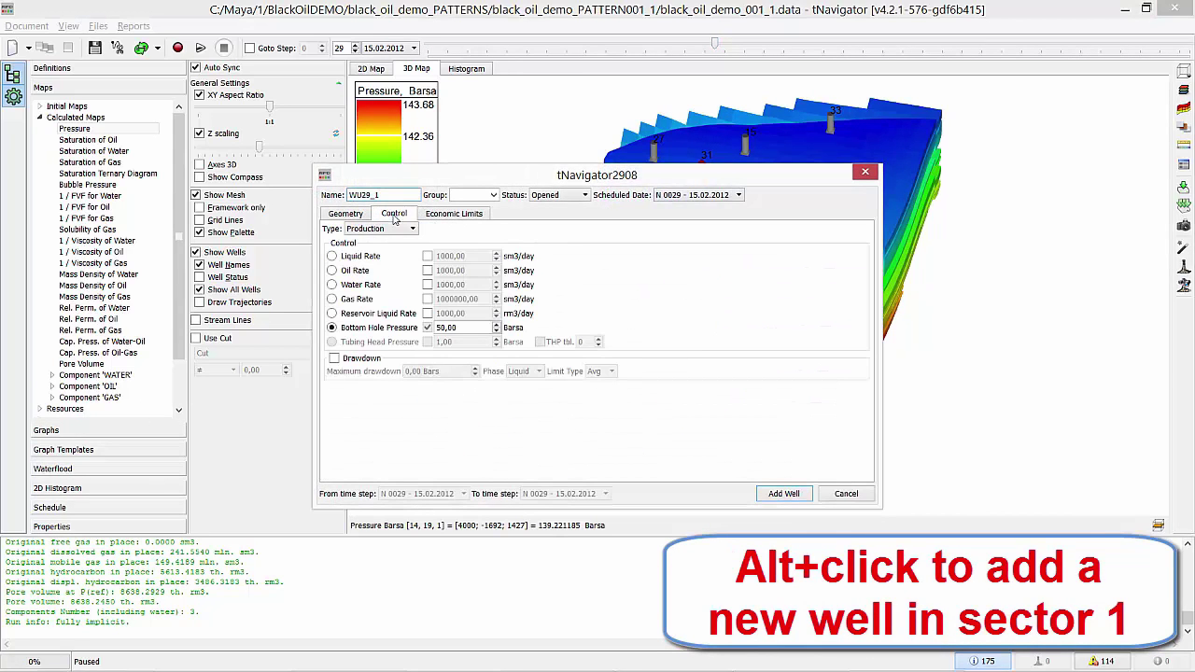
pyautogui.click(348, 214)
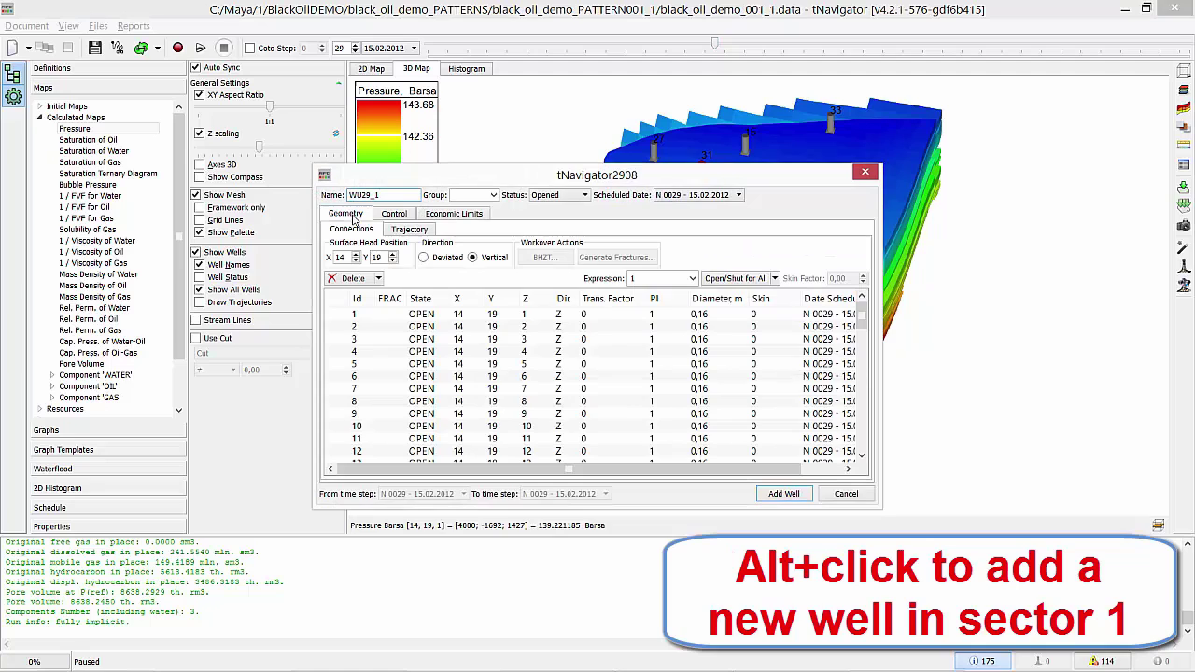
pyautogui.click(783, 493)
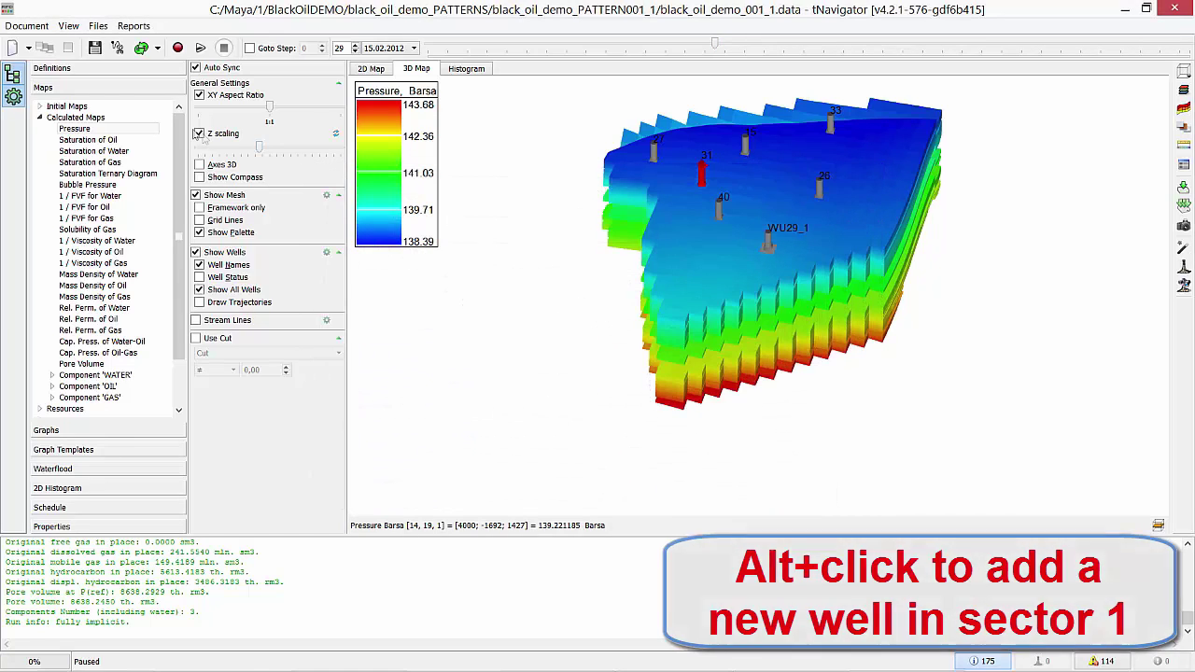
pyautogui.click(180, 47)
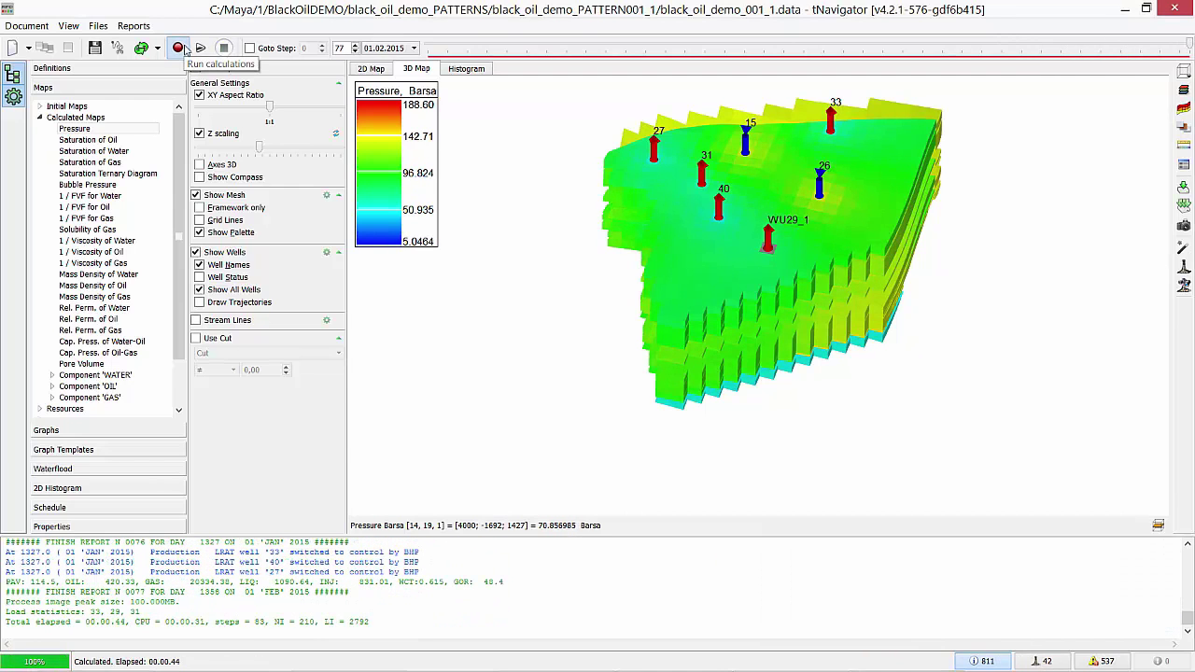
# - Close sector 1 and open black_oil_demo_002_2.data from the PATTERN002_2 folder
pyautogui.click(1176, 8)
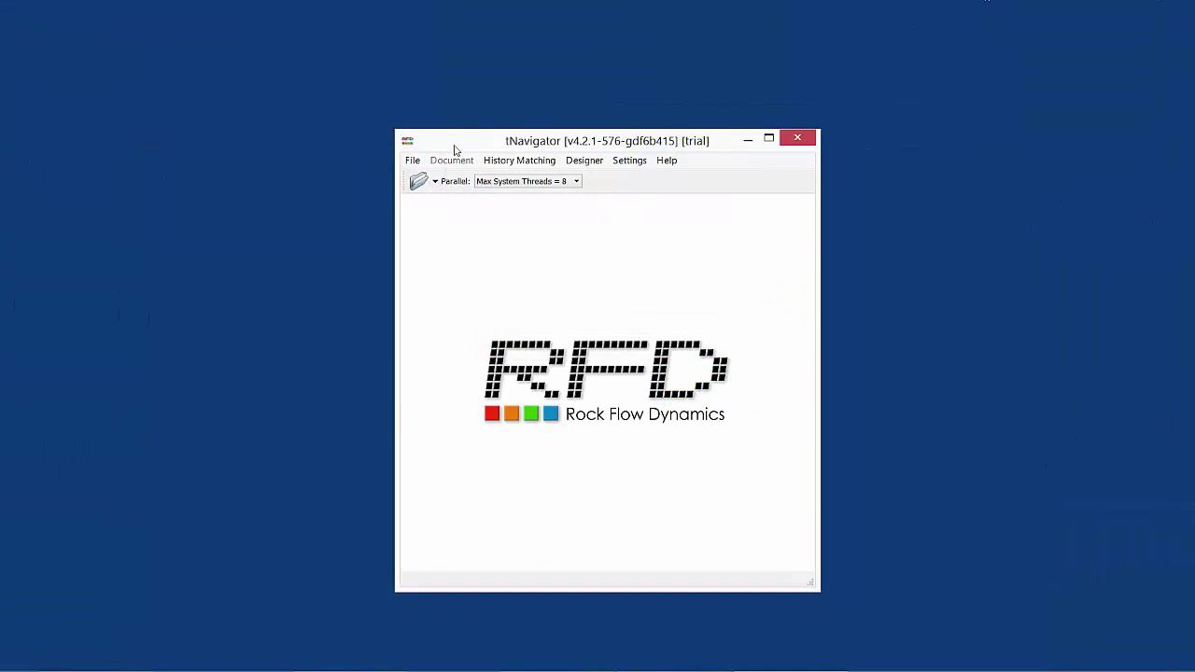
pyautogui.click(412, 161)
pyautogui.click(415, 184)
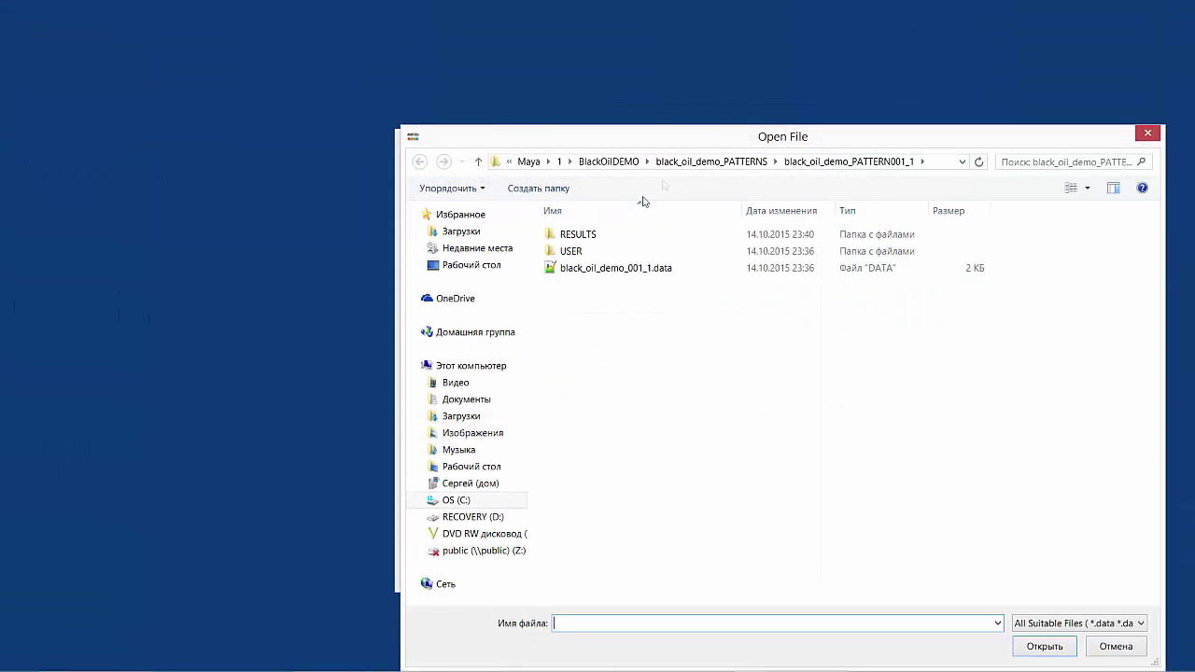
pyautogui.doubleClick(616, 249)
pyautogui.click(618, 265)
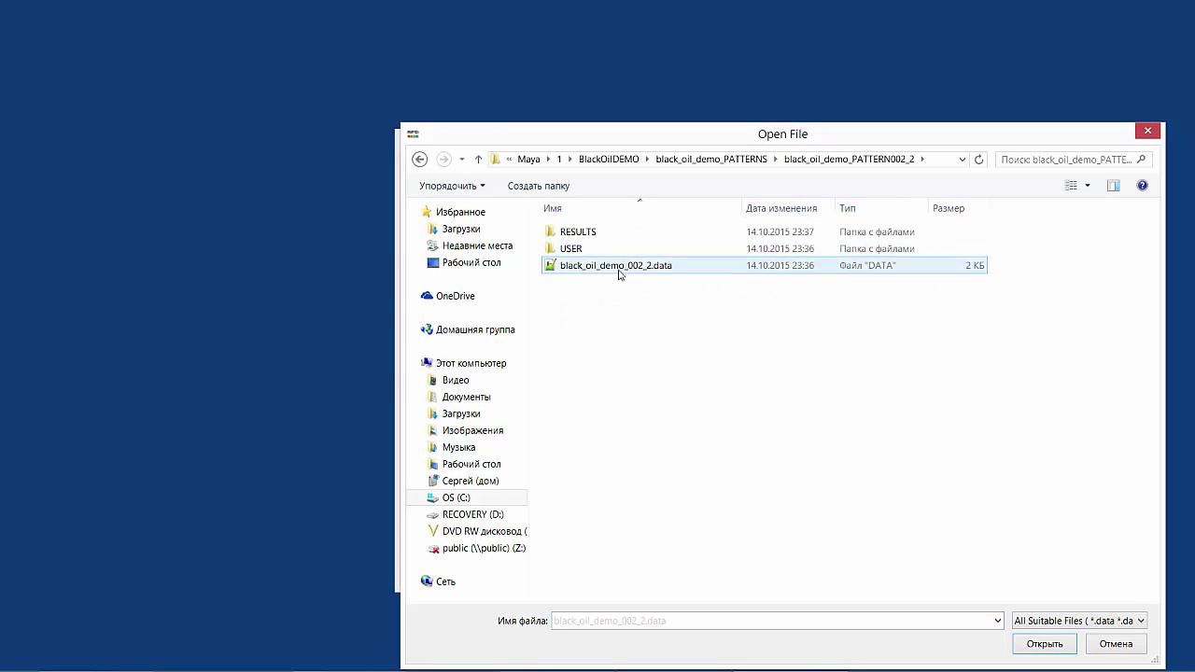
pyautogui.click(1036, 643)
# - Maximize the model window and display the RP Water-Oil relative permeability table
pyautogui.click(845, 113)
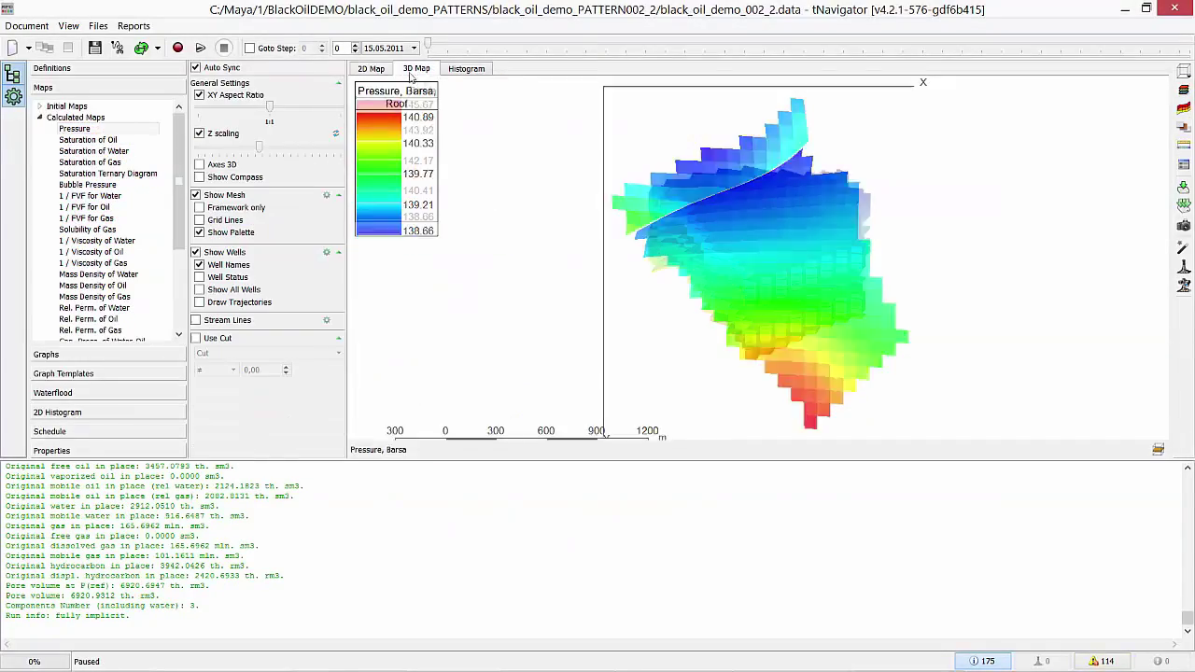
pyautogui.moveTo(699, 461); pyautogui.dragTo(696, 509)
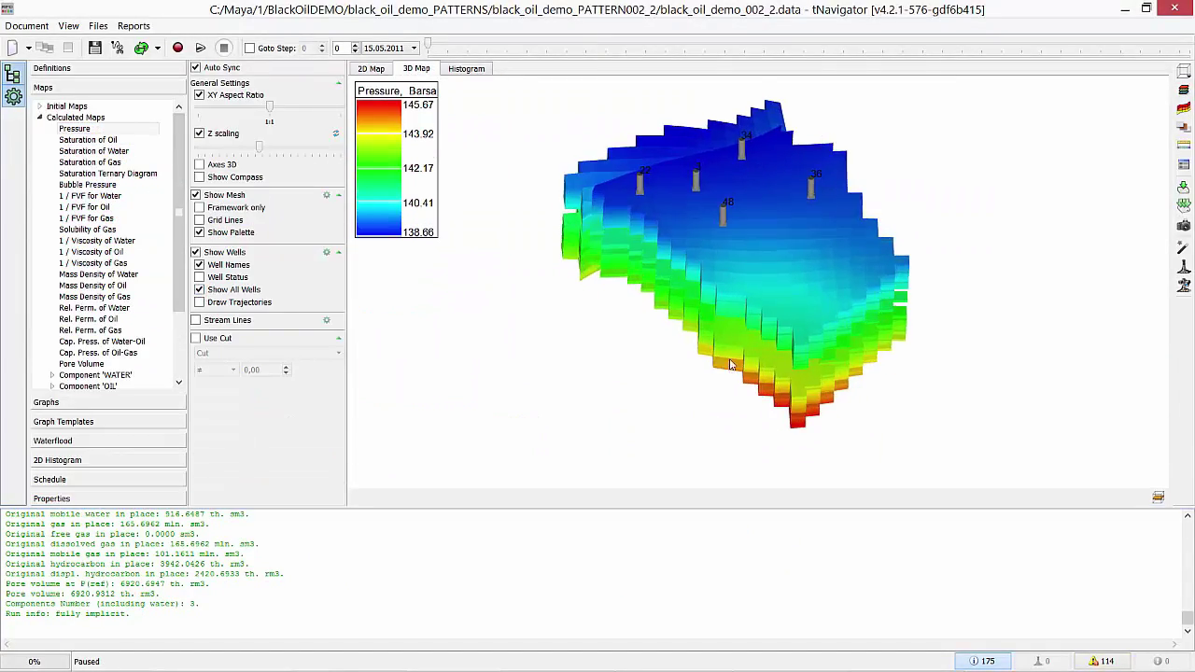
pyautogui.click(65, 499)
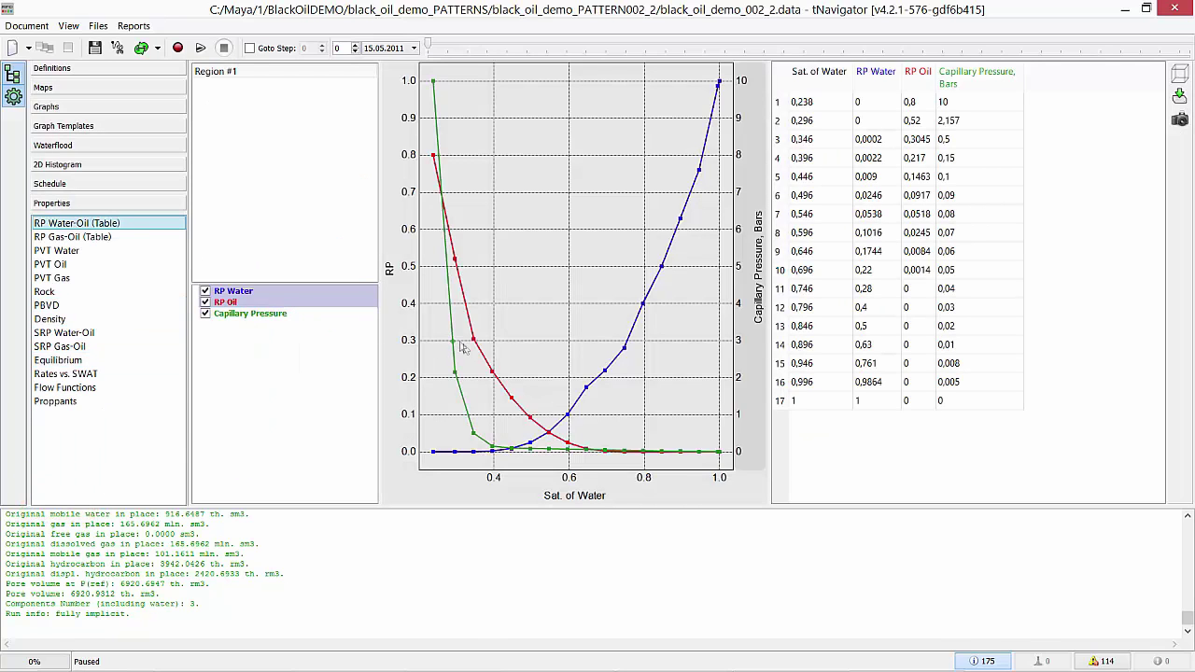
# - Drag the water-oil RP points near Sw 0.35–0.4 and 0.8, then close sector 2
pyautogui.keyDown('shift'); pyautogui.moveTo(492, 452); pyautogui.dragTo(498, 462); pyautogui.keyUp('shift')
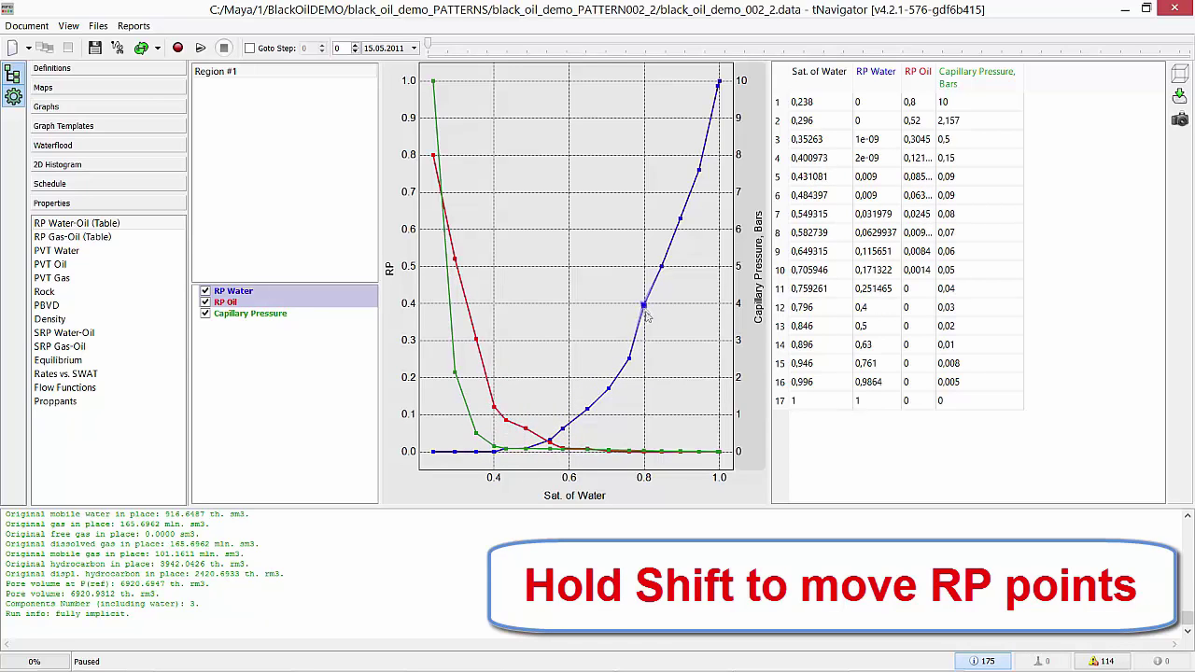
pyautogui.keyDown('shift'); pyautogui.moveTo(661, 268); pyautogui.dragTo(663, 263); pyautogui.keyUp('shift')
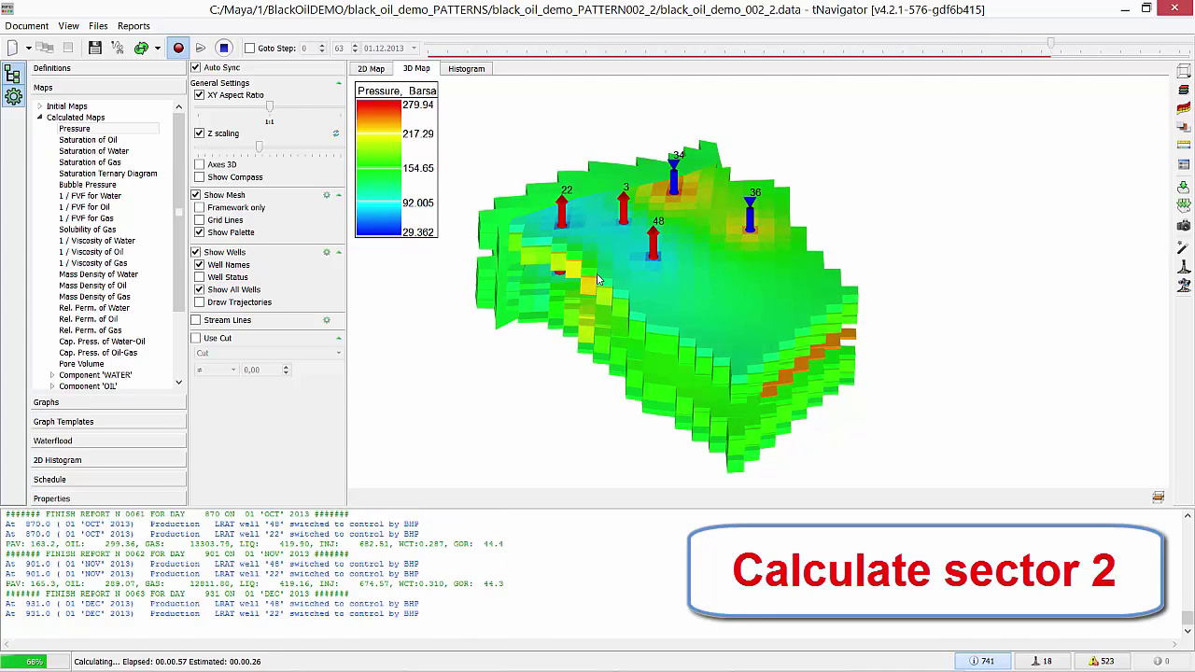
pyautogui.click(1175, 7)
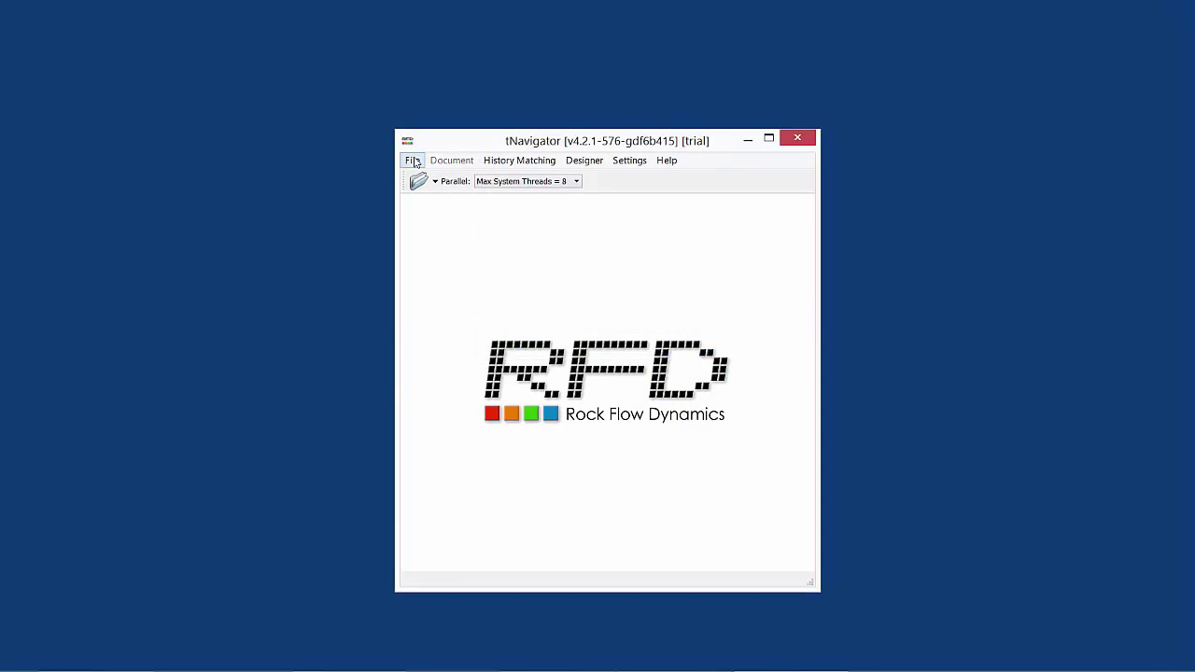
# - Open the merged black_oil_demo.patterns model from the black_oil_demo_PATTERNS folder
pyautogui.click(415, 162)
pyautogui.click(439, 179)
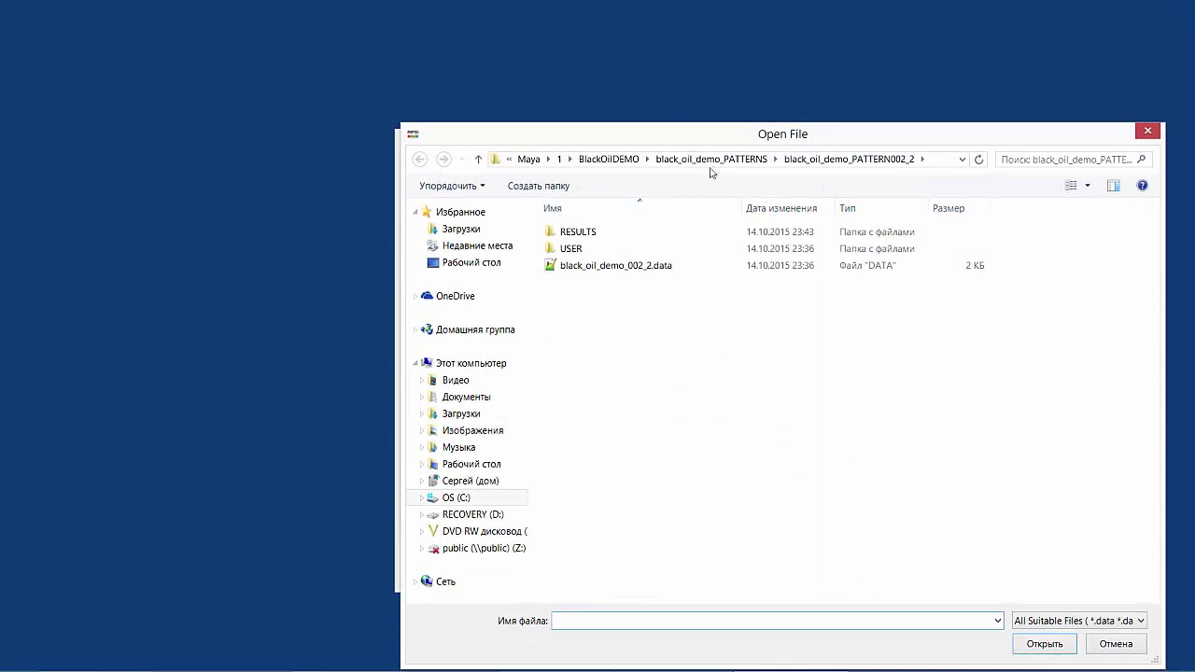
pyautogui.click(710, 164)
pyautogui.click(651, 317)
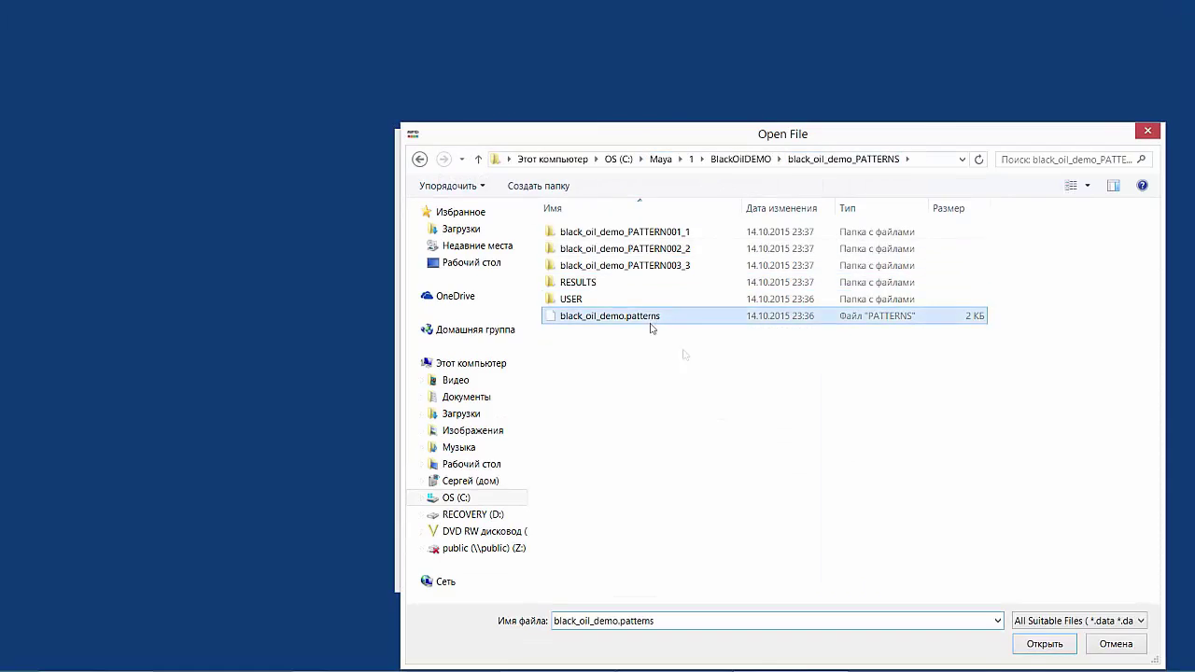
pyautogui.click(1043, 643)
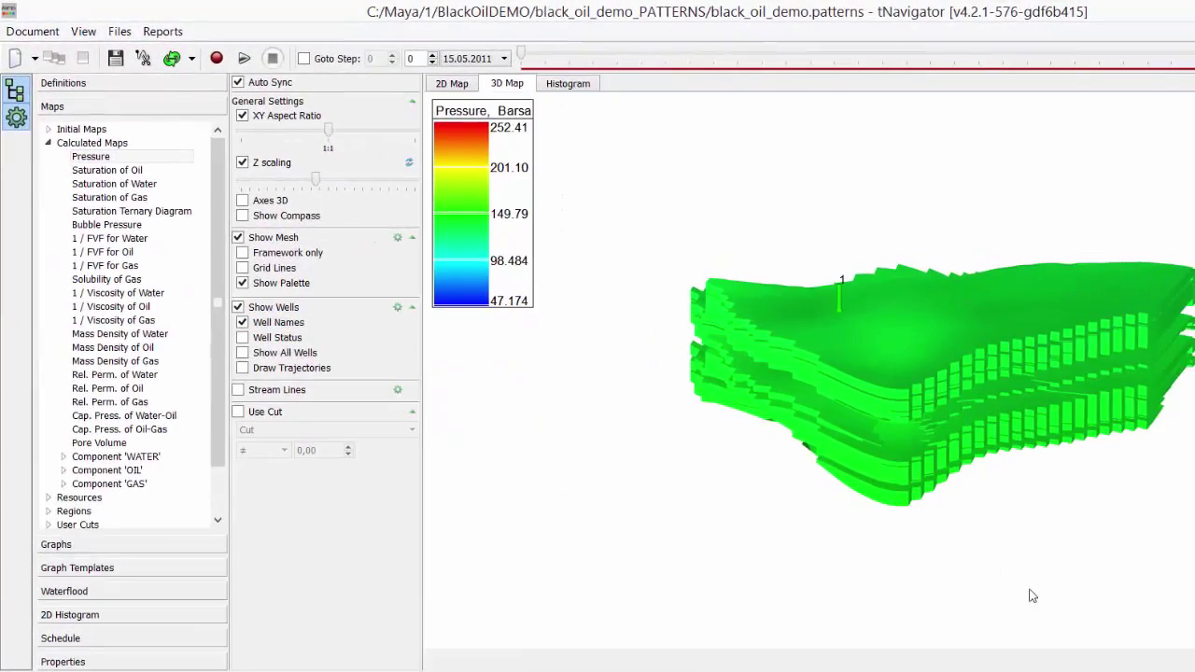
# - Advance the pressure map to step 37 (15.04.2012) and zoom in on well WU29_1
pyautogui.moveTo(524, 56); pyautogui.dragTo(966, 58)
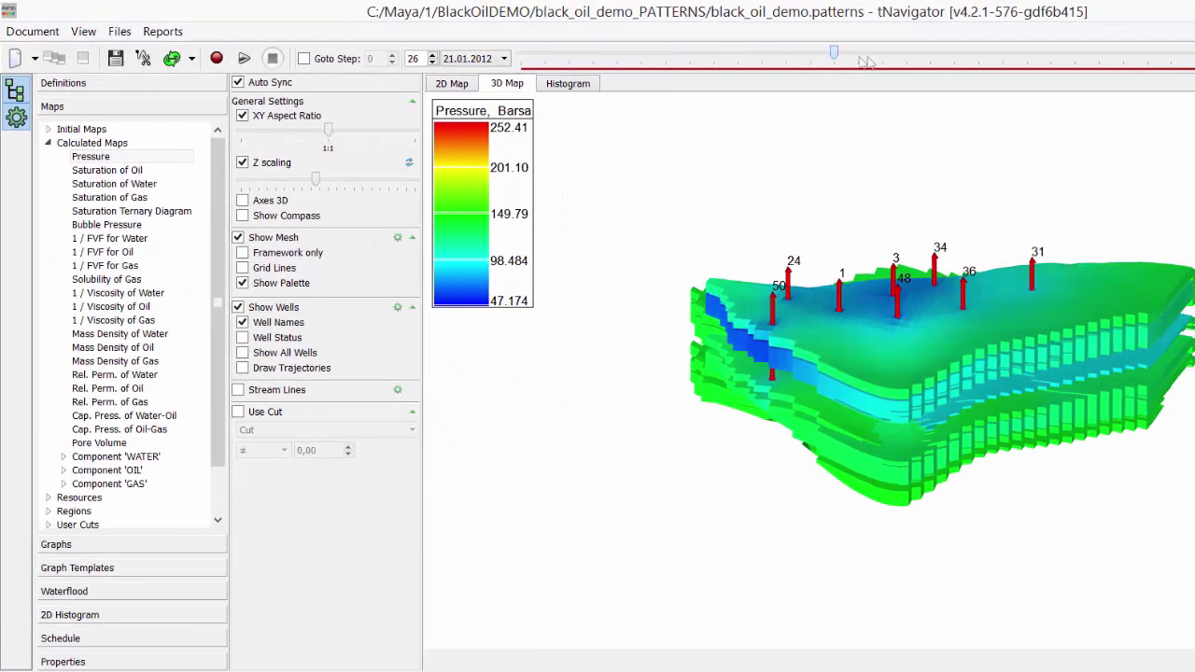
pyautogui.scroll(3, 1143, 398)
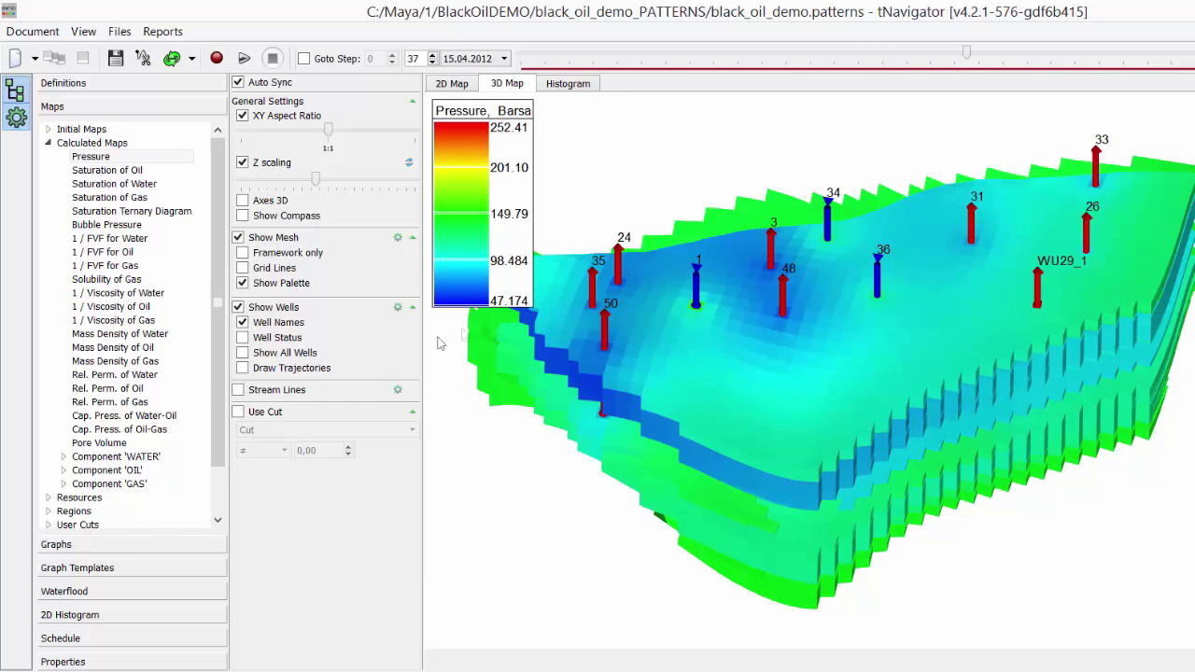
pyautogui.moveTo(214, 390); pyautogui.dragTo(221, 447)
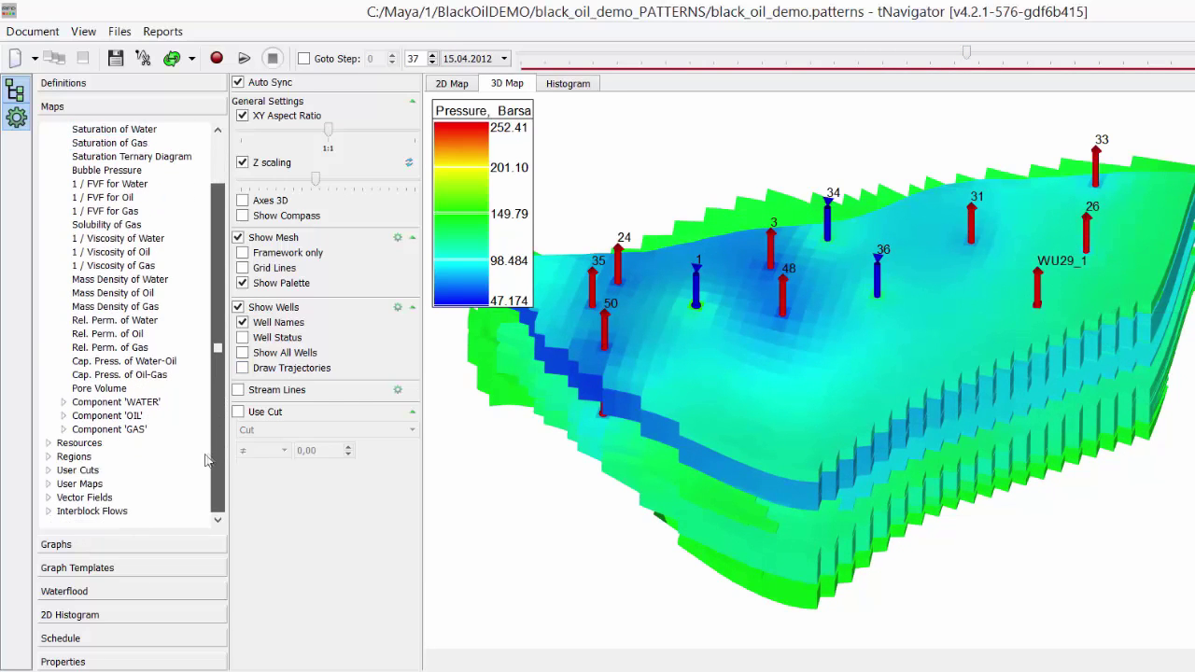
# - Display the satnum region map showing the two saturation regions
pyautogui.click(49, 457)
pyautogui.click(87, 471)
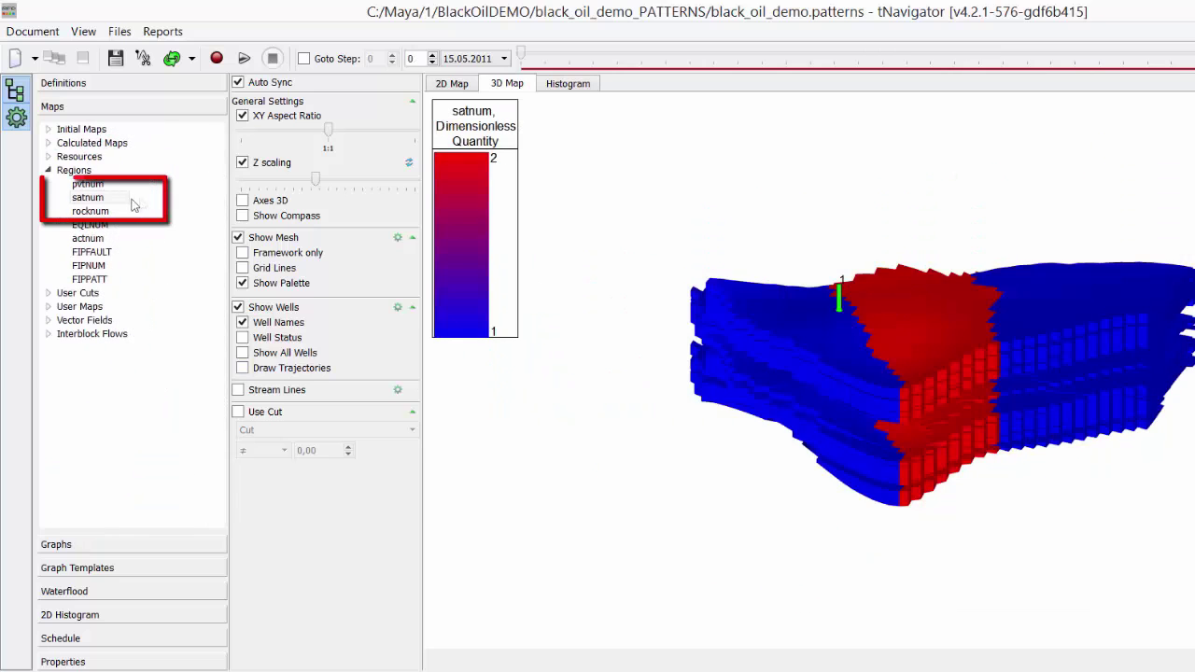
pyautogui.scroll(5, 1018, 411)
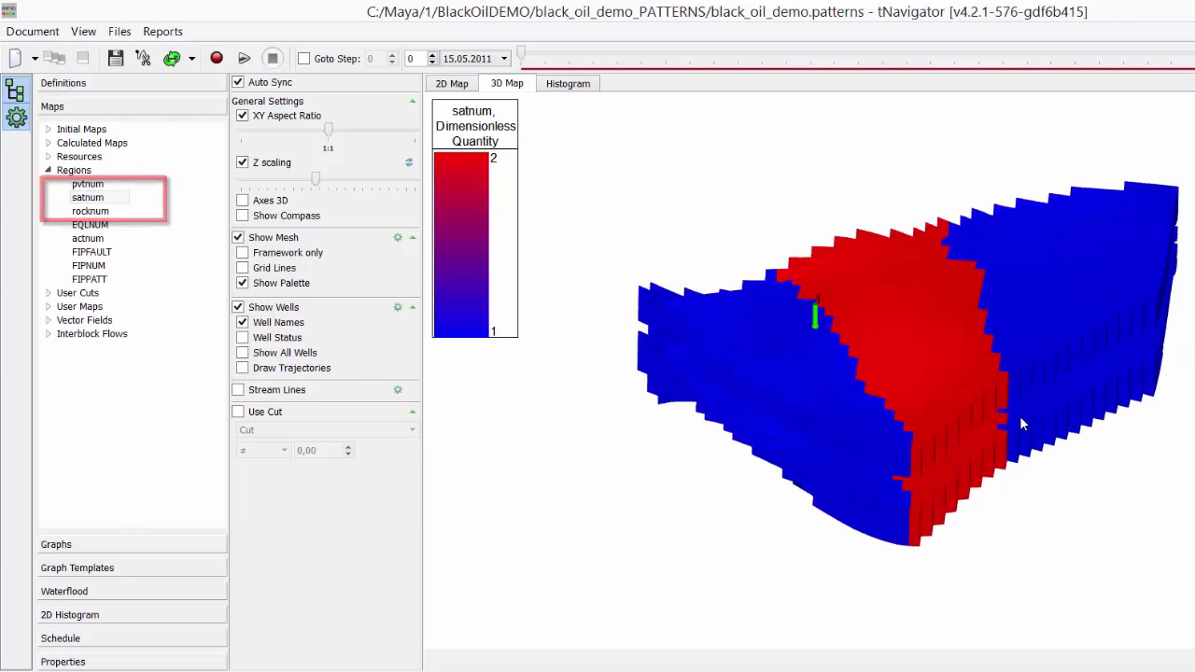
pyautogui.scroll(2, 970, 416)
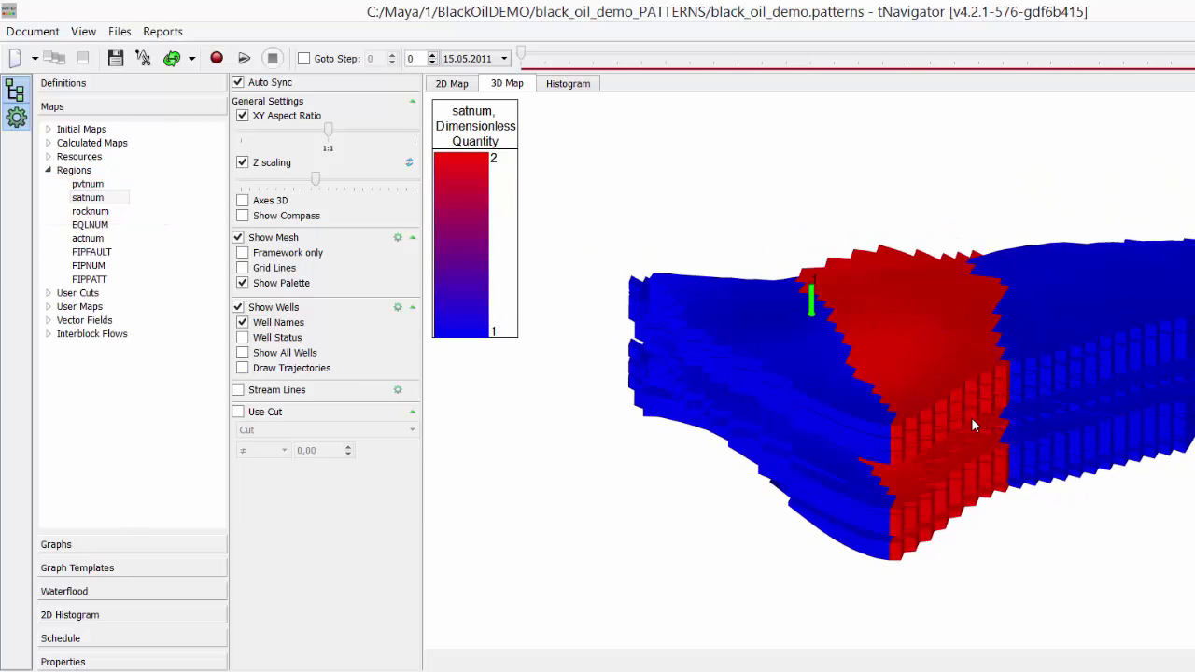
pyautogui.scroll(-2, 971, 420)
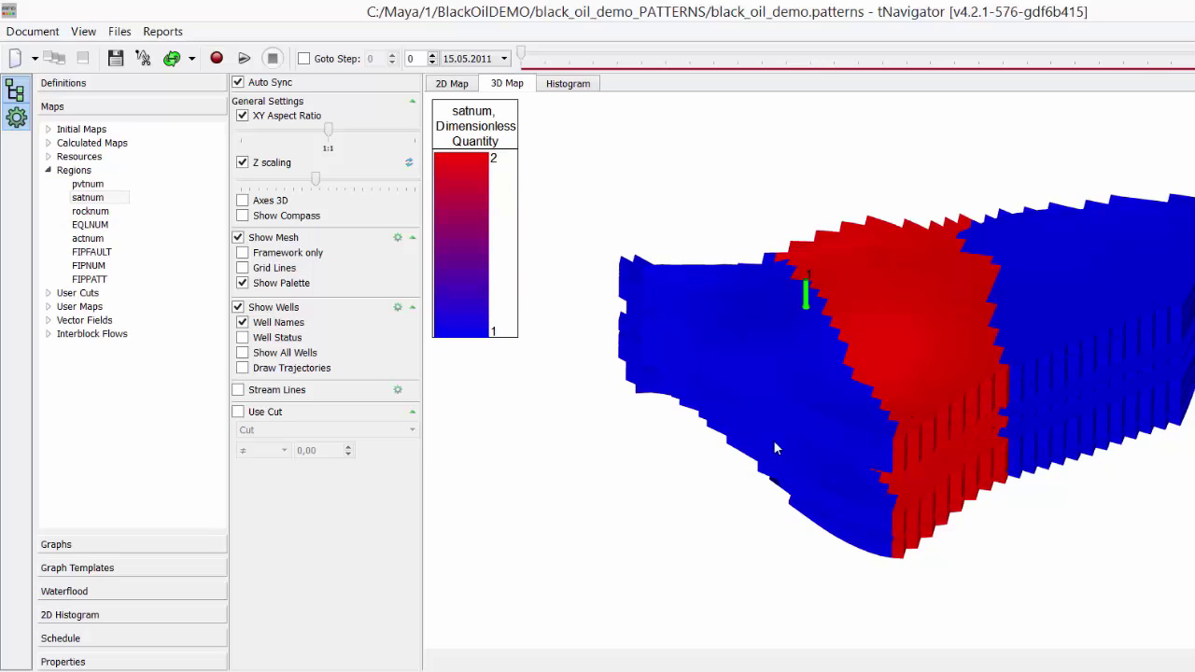
# - Compare the RP Water-Oil curves and tables of Region #2 and Region #1
pyautogui.click(130, 661)
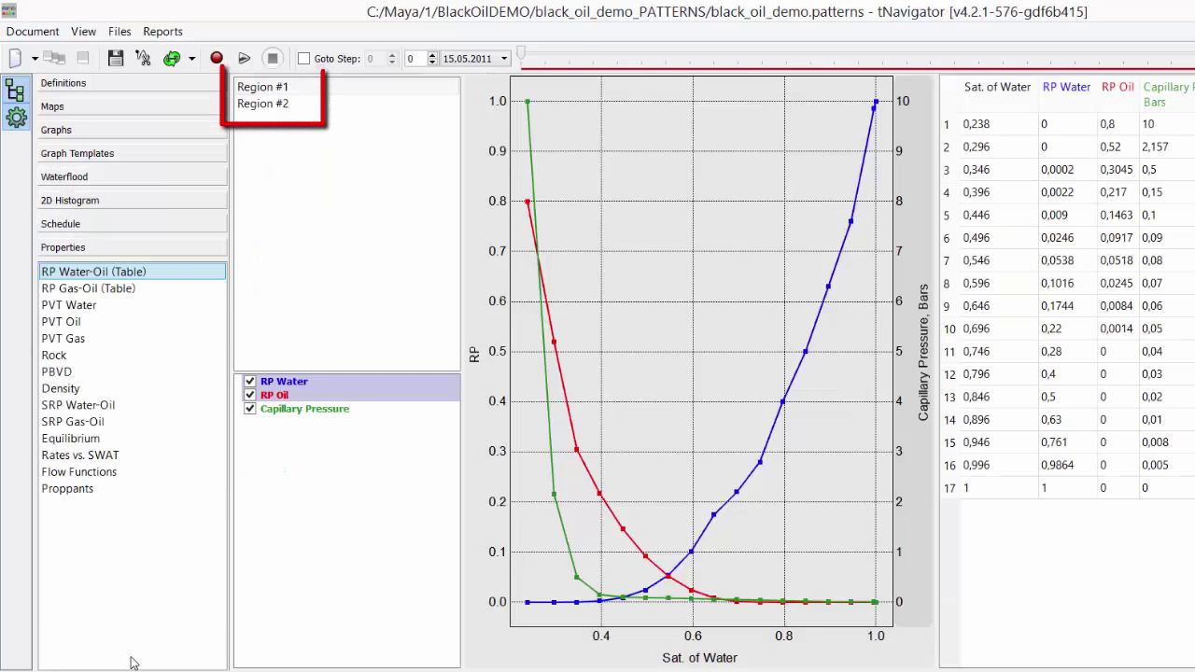
pyautogui.click(303, 104)
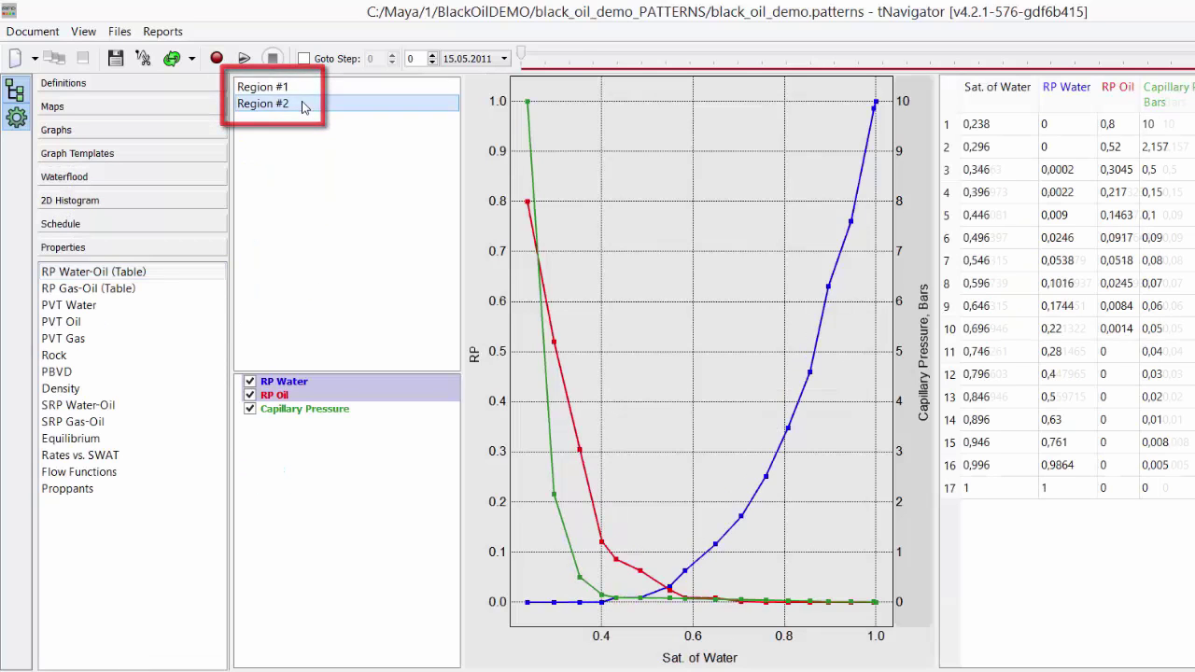
pyautogui.click(304, 90)
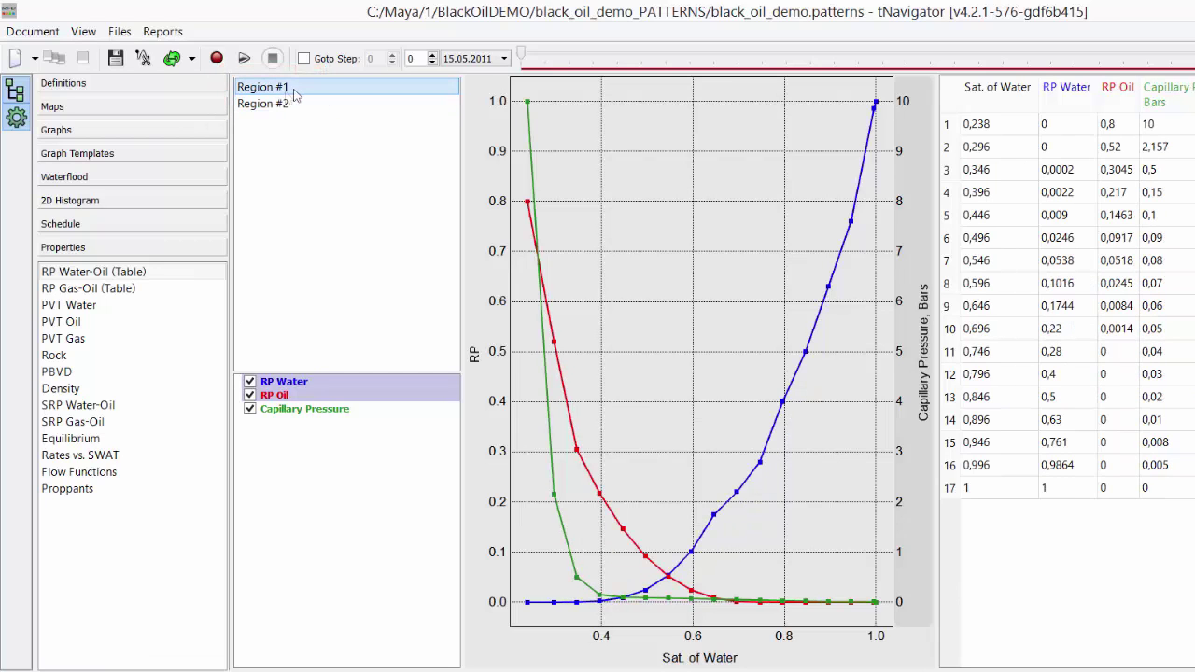
# - Show the FIPPATT region map with sectors 1 to 3 in the 3D view
pyautogui.click(197, 112)
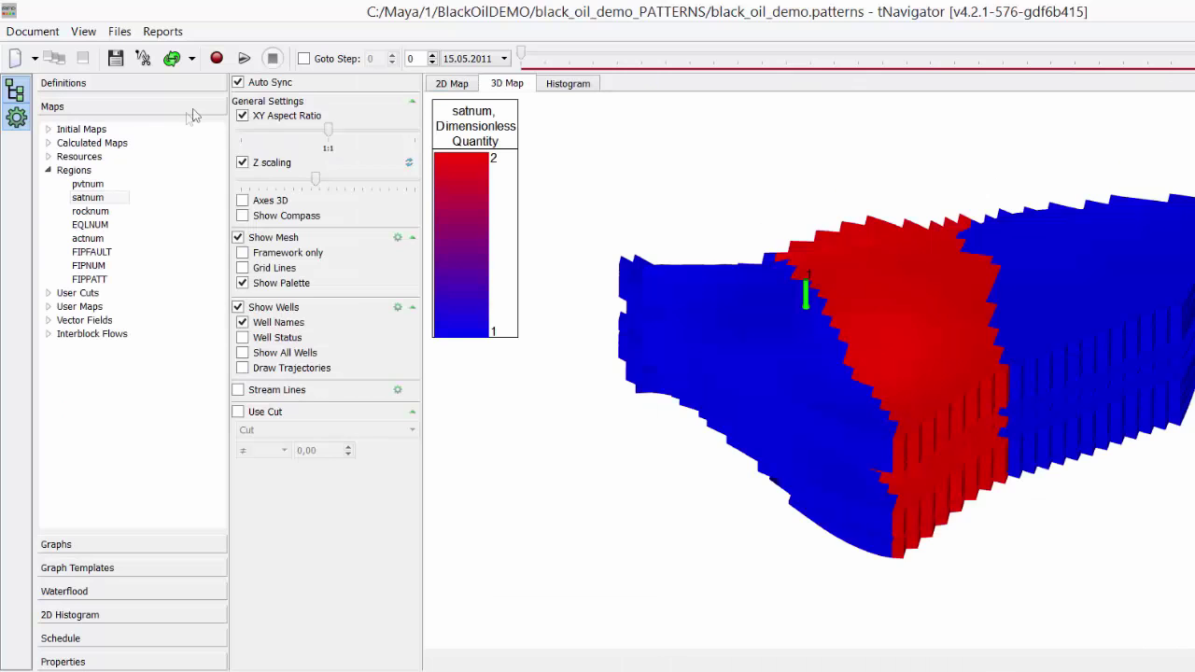
pyautogui.click(88, 279)
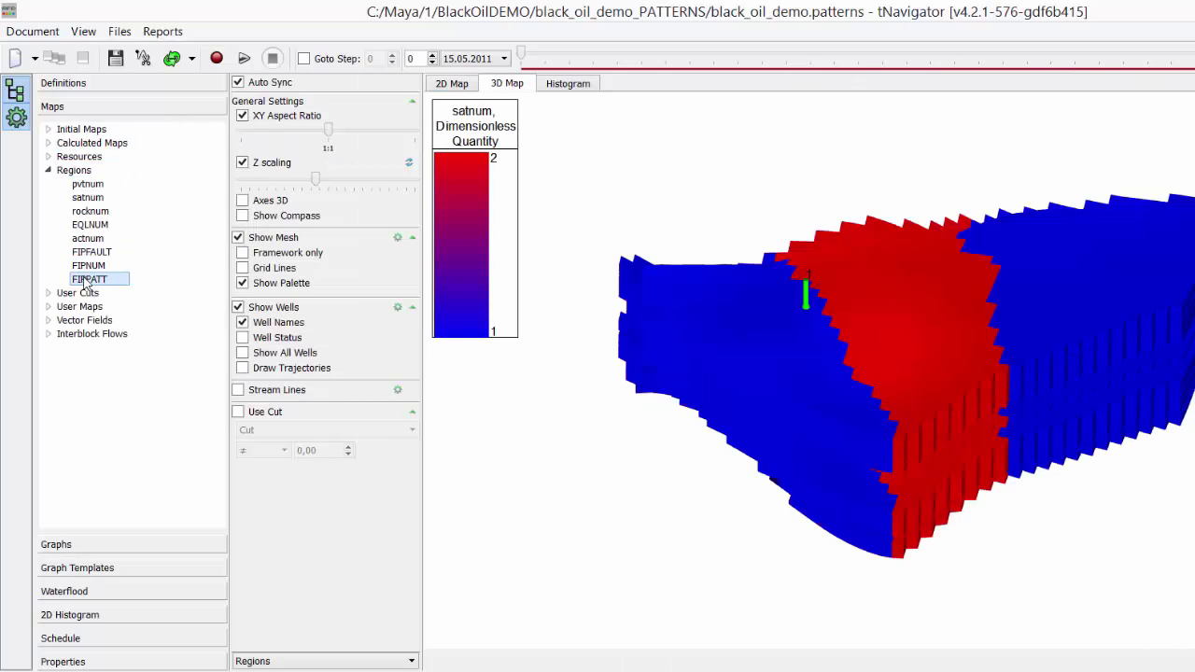
pyautogui.moveTo(792, 435); pyautogui.dragTo(799, 434)
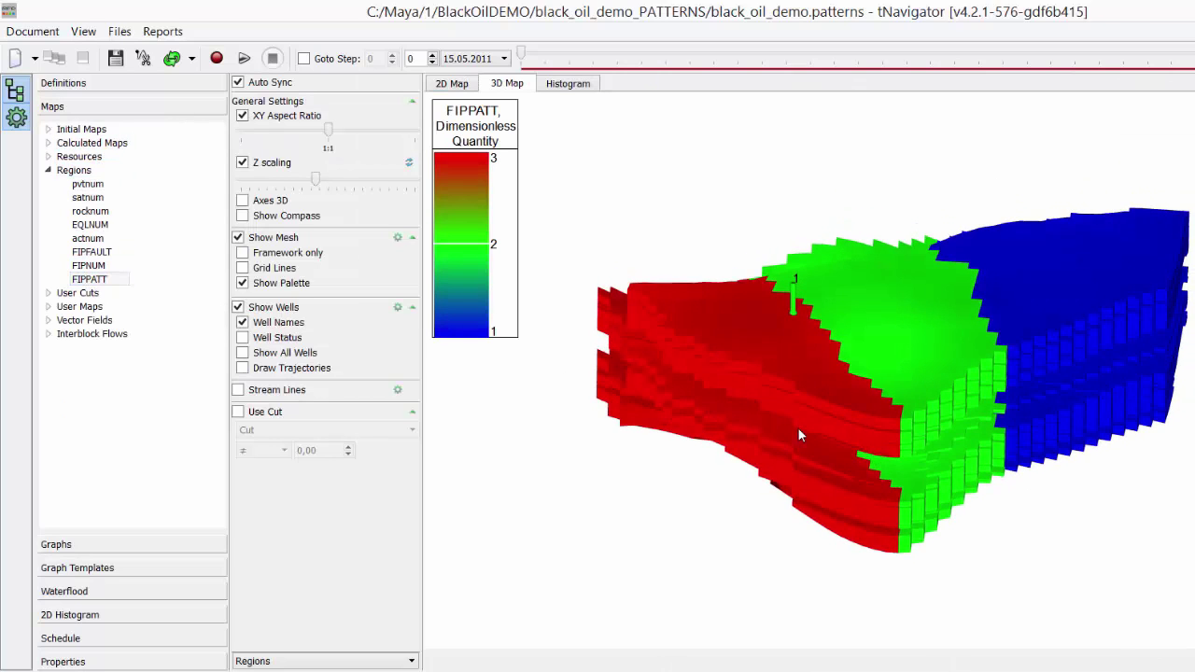